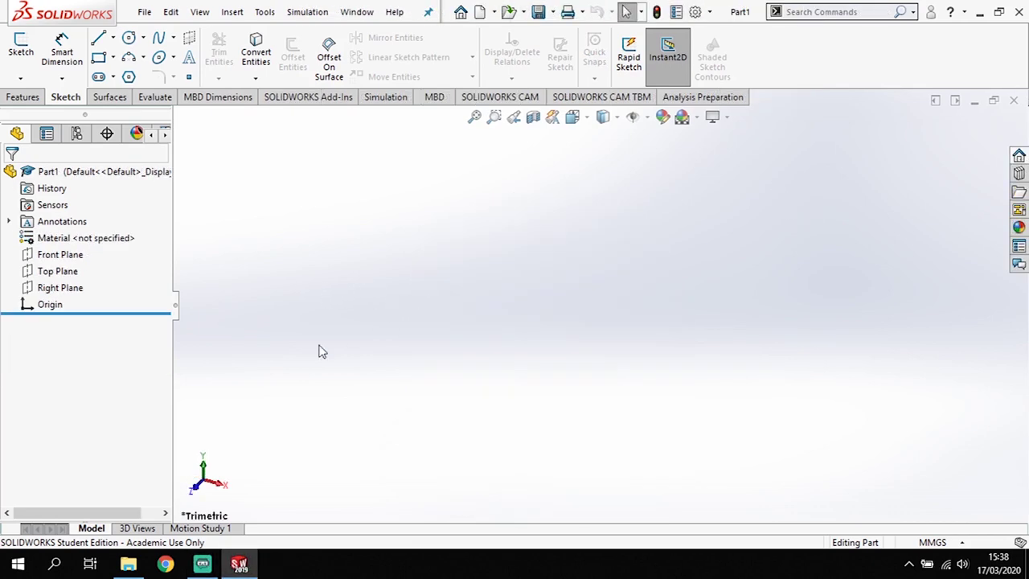
# - Start a sketch on the Front Plane and draw a circle centred on the origin
pyautogui.click(59, 259)
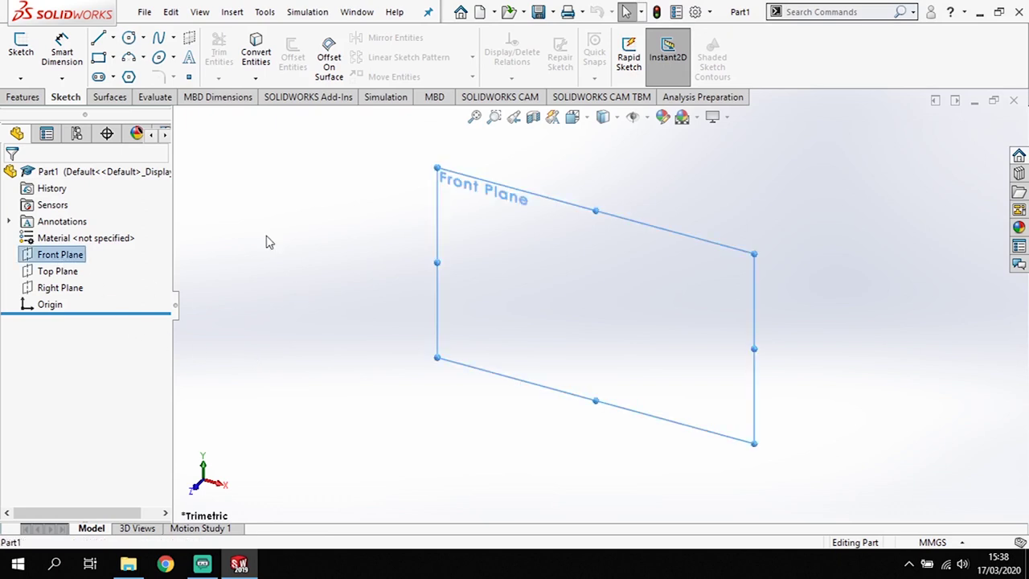
pyautogui.click(20, 47)
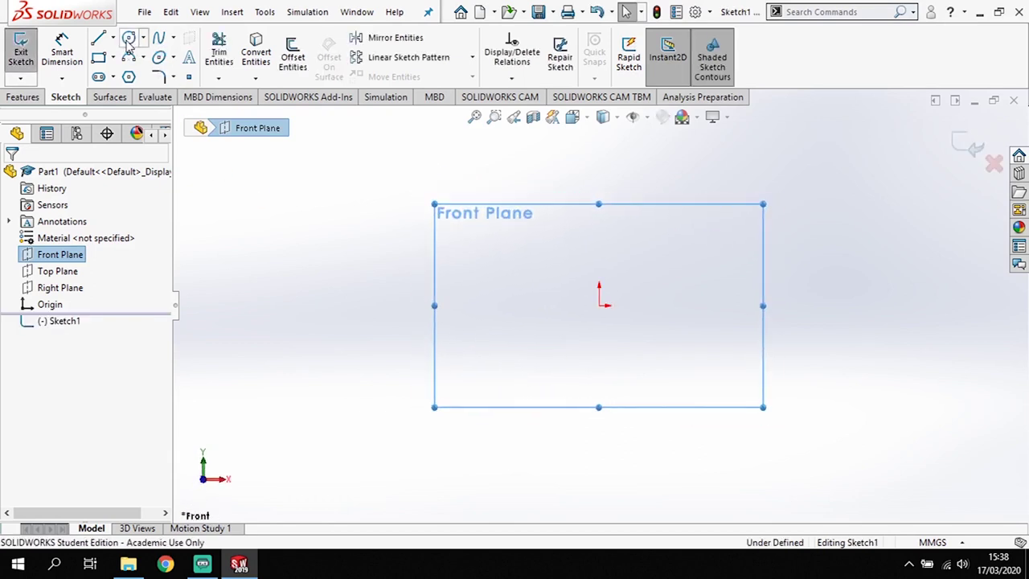
pyautogui.click(599, 305)
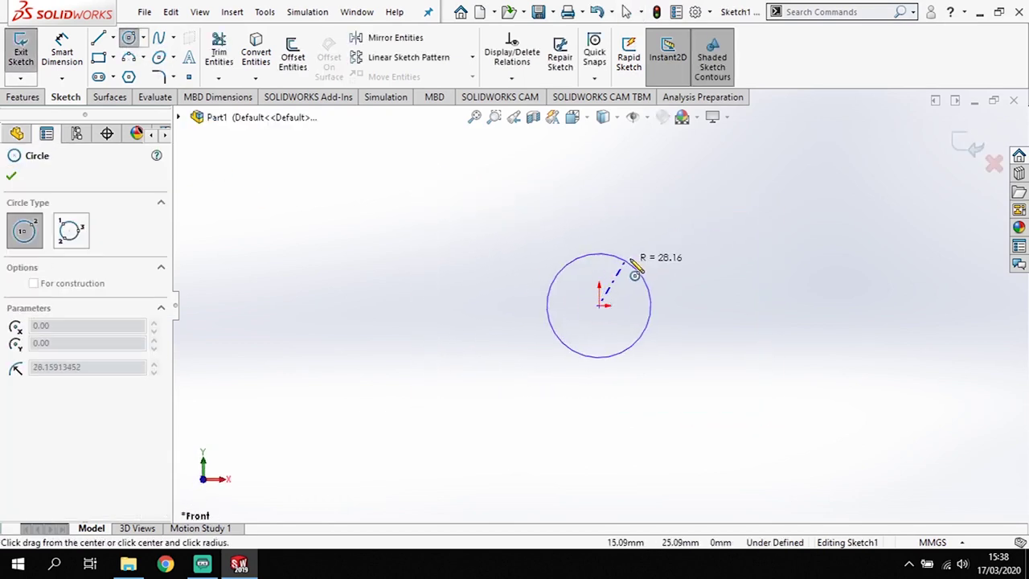
pyautogui.click(685, 228)
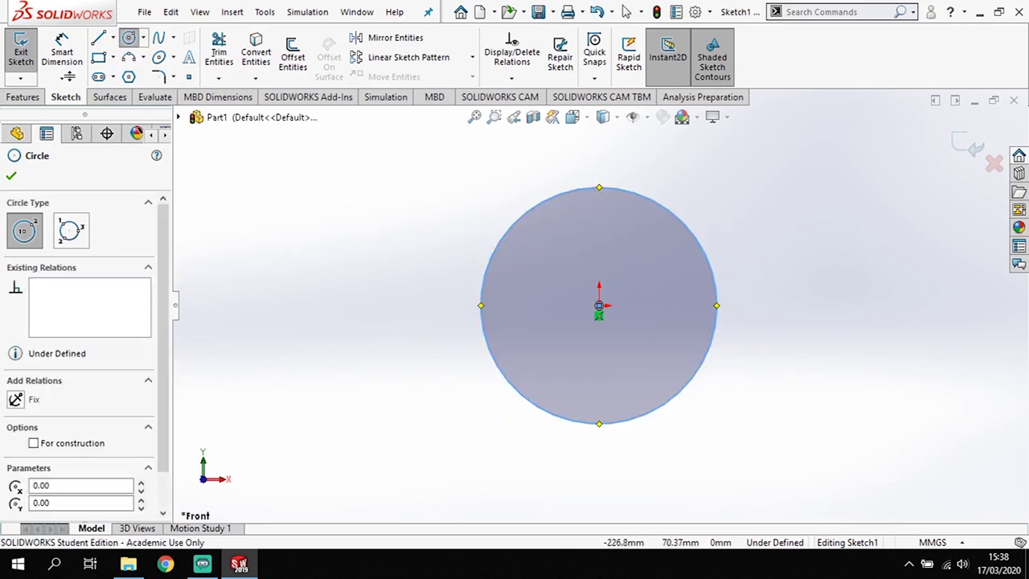
# - Dimension the circle's diameter to 2.7 in (68.58 mm) and place the dimension lower beside it
pyautogui.click(62, 52)
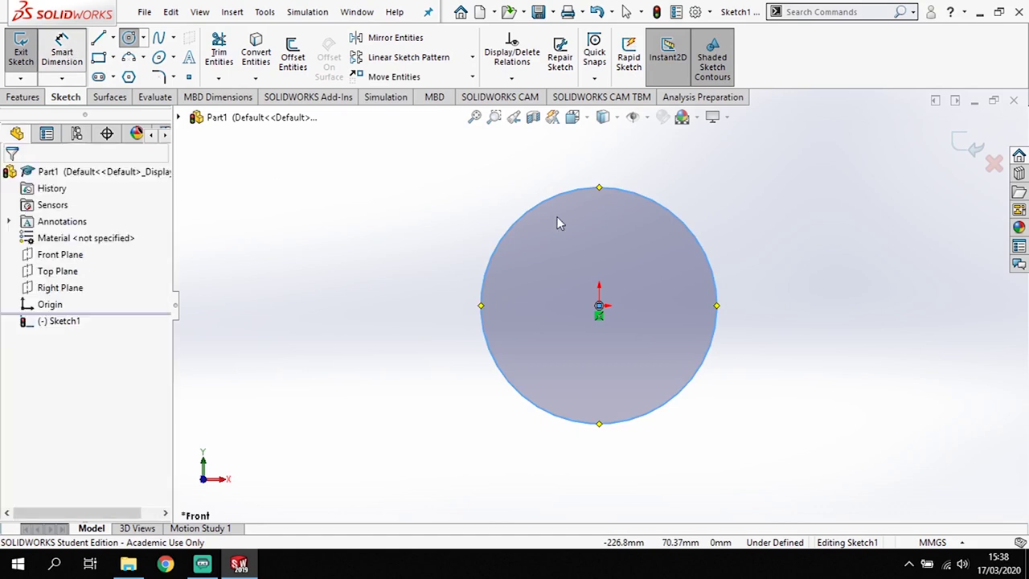
pyautogui.click(738, 235)
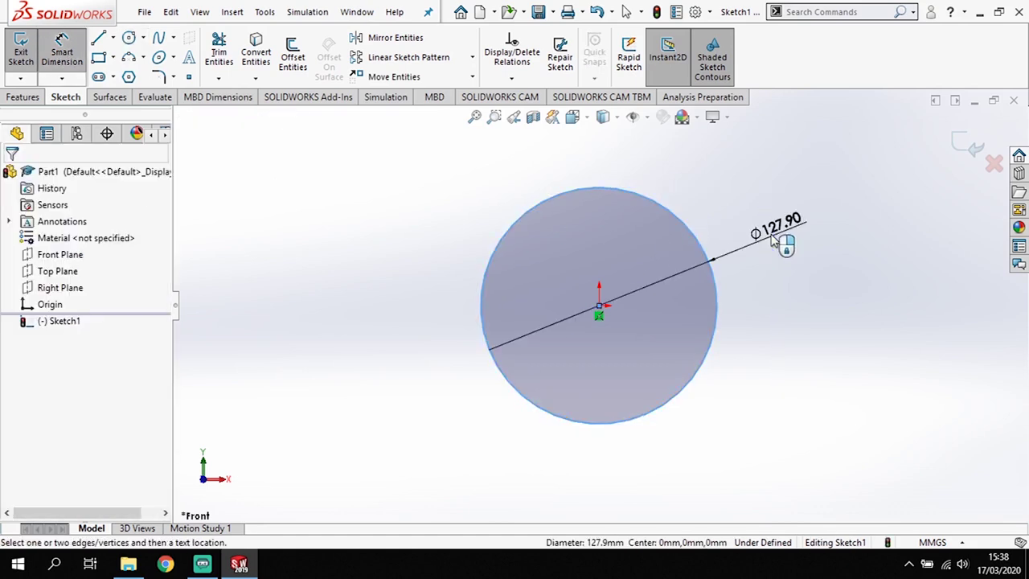
pyautogui.click(773, 239)
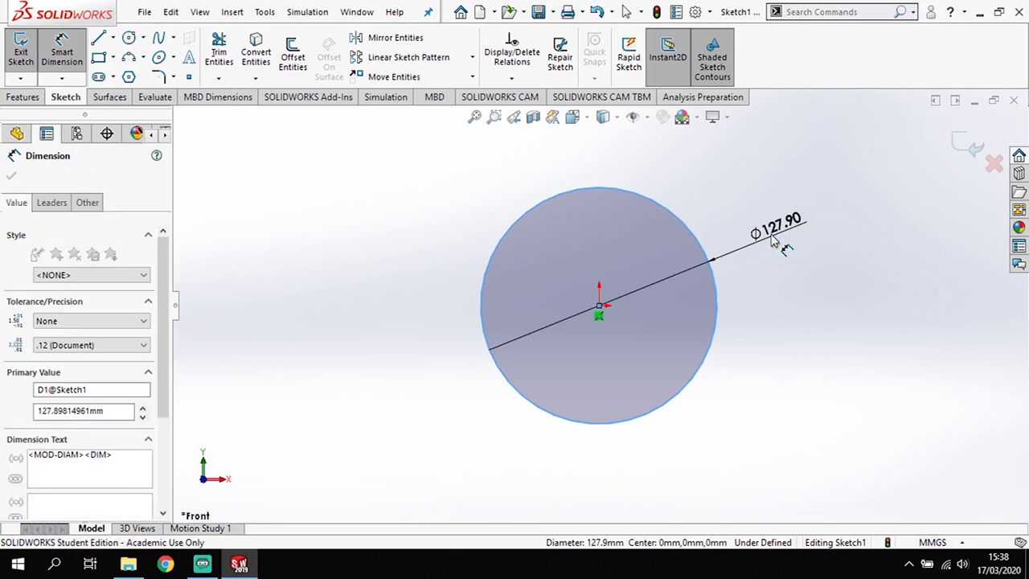
pyautogui.write('in')
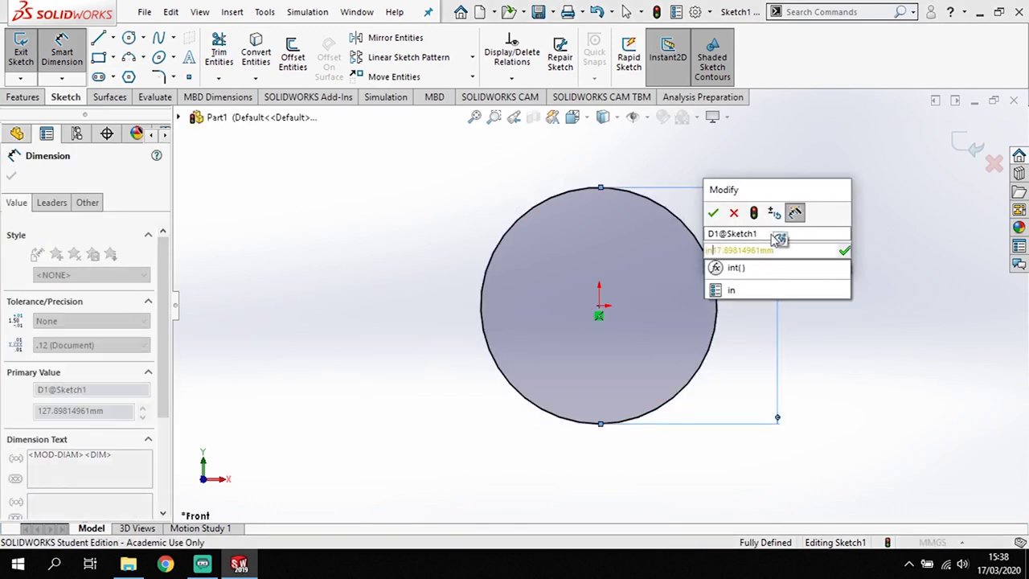
pyautogui.click(788, 251)
pyautogui.moveTo(804, 250); pyautogui.dragTo(716, 252)
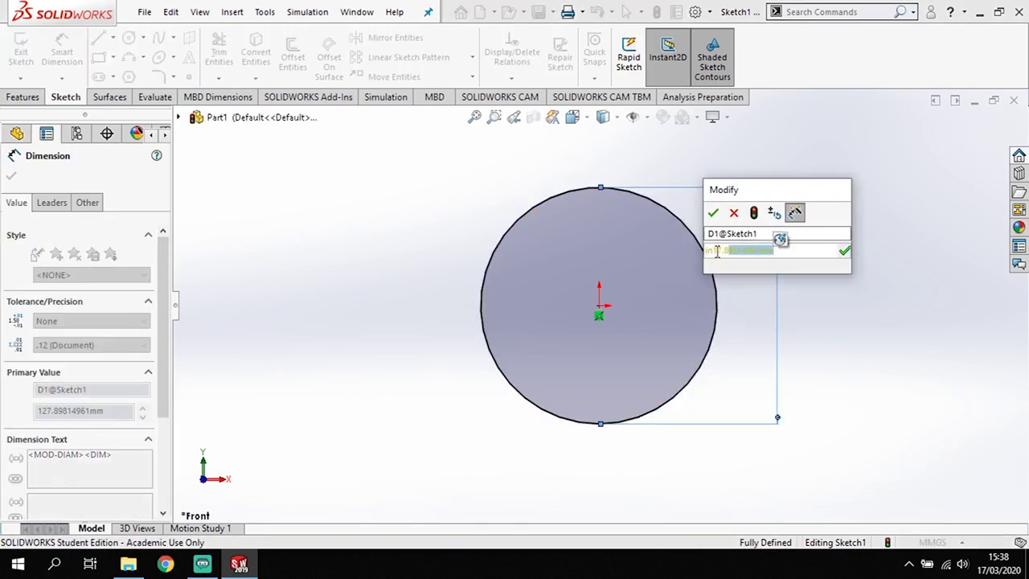
pyautogui.write('2')
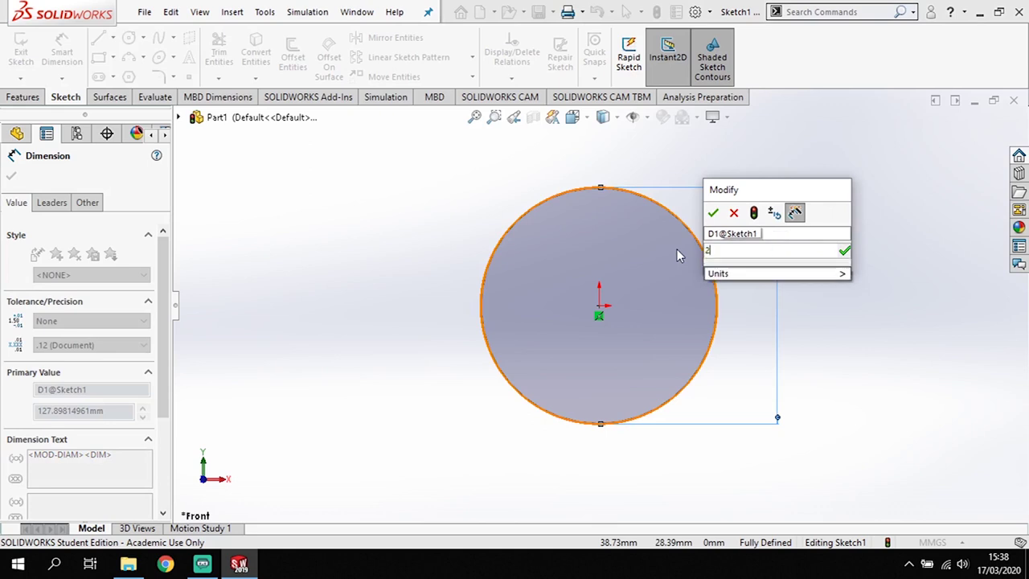
pyautogui.write('.7.9')
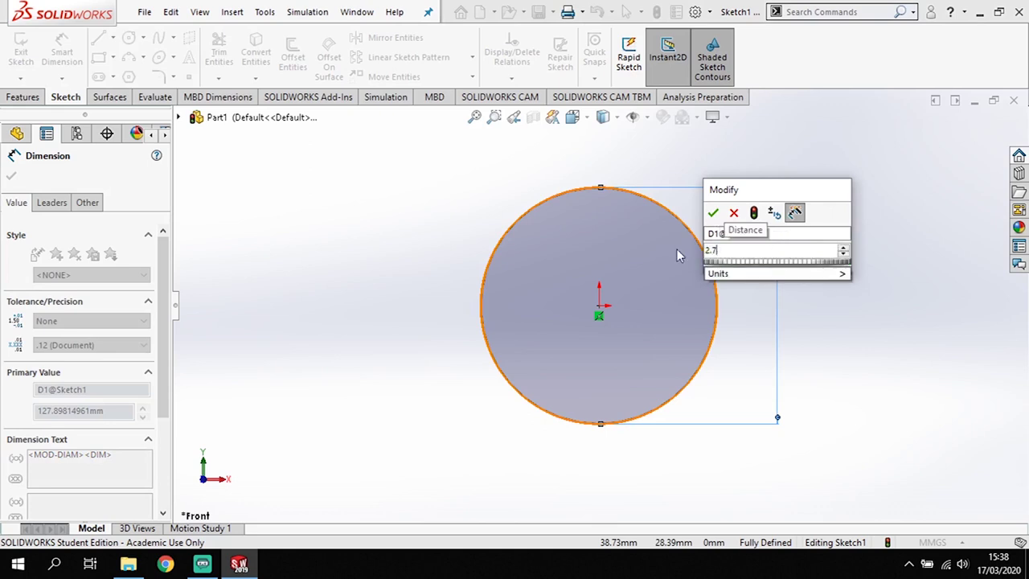
pyautogui.press('Return')
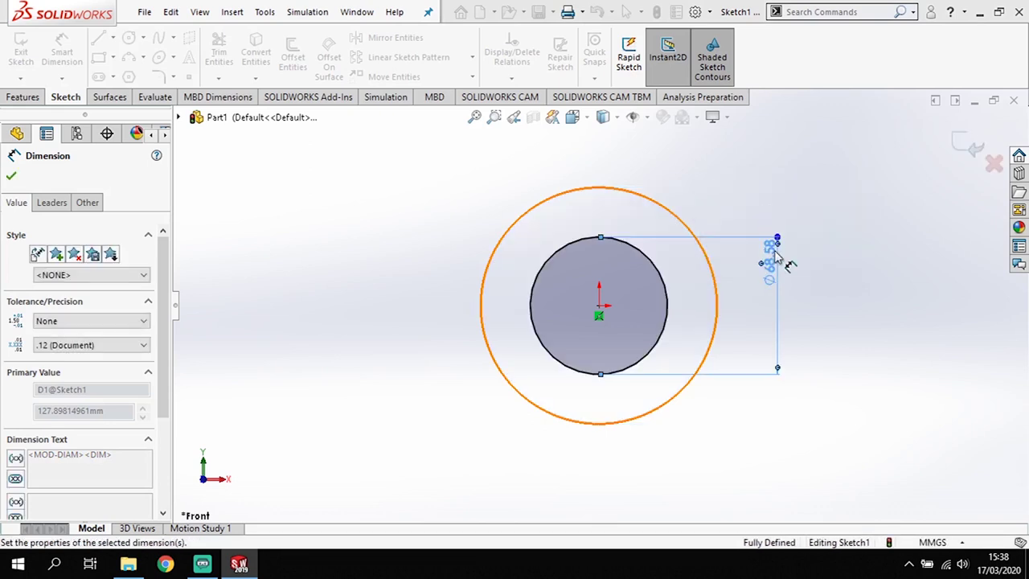
pyautogui.scroll(-2, 776, 281)
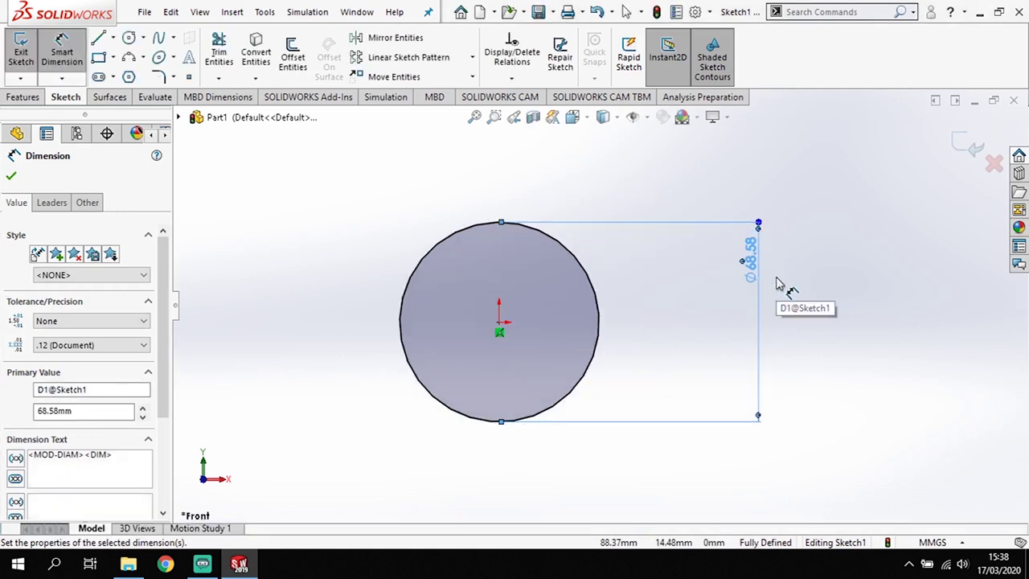
pyautogui.moveTo(753, 268); pyautogui.dragTo(726, 331)
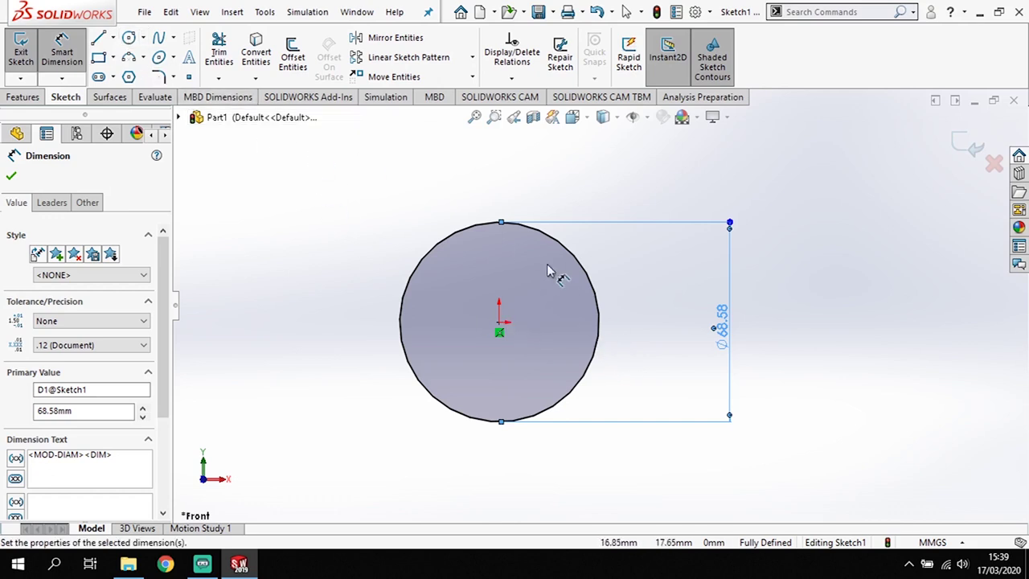
pyautogui.click(132, 40)
# - Draw a second circle at the origin and dimension it 4 mm inside the 68.58 mm circle
pyautogui.click(499, 323)
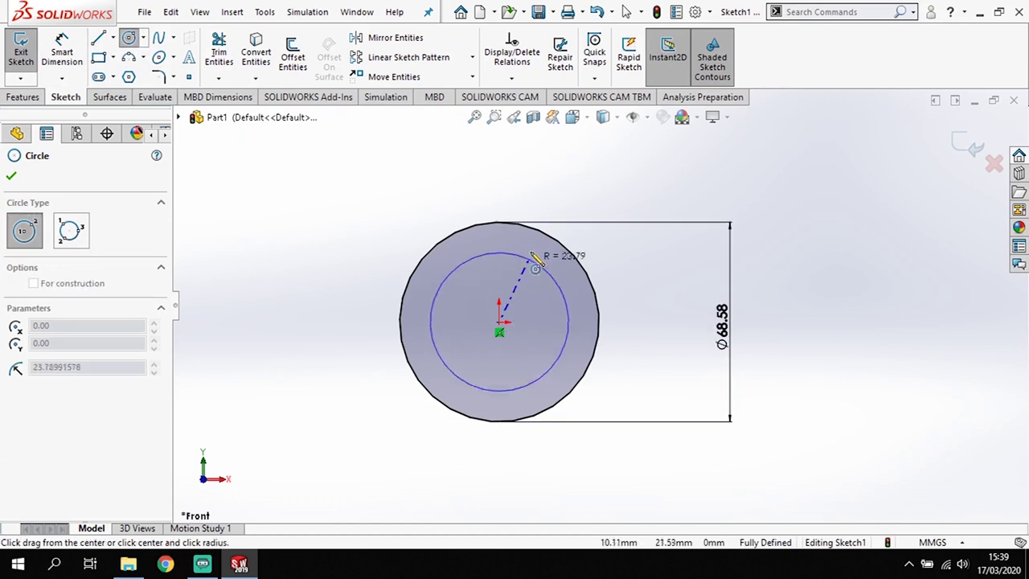
pyautogui.click(538, 245)
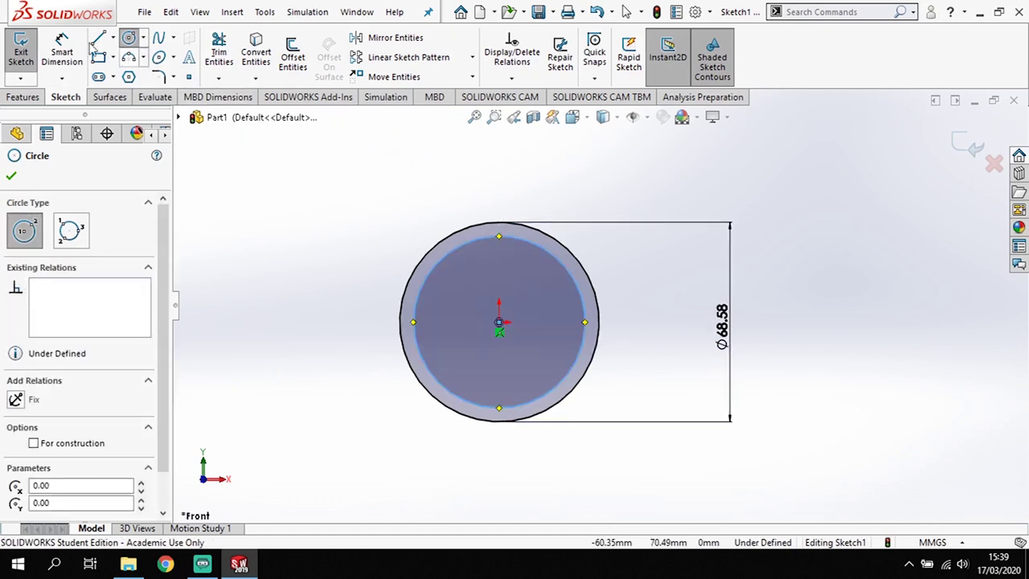
pyautogui.click(62, 48)
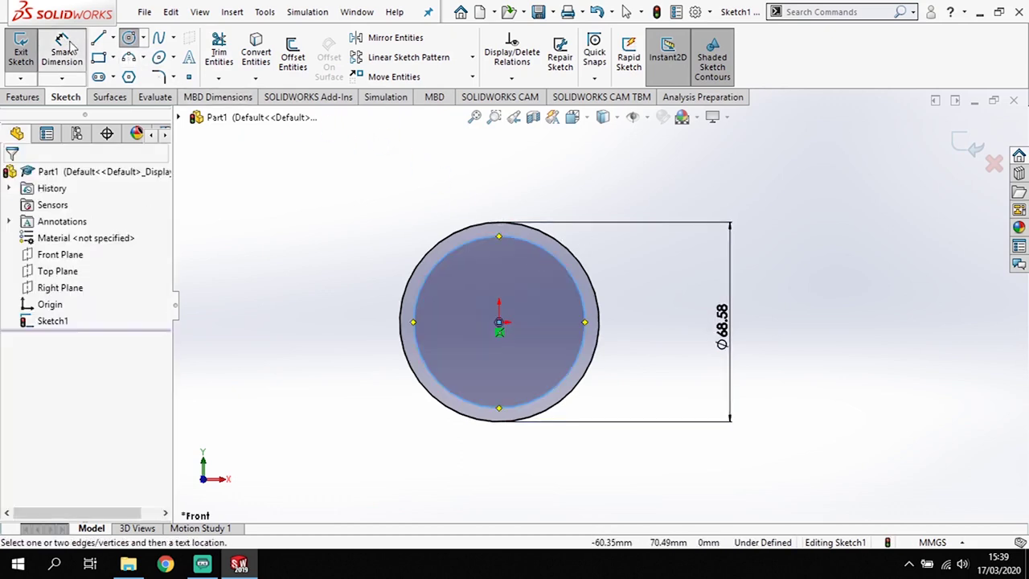
pyautogui.click(569, 273)
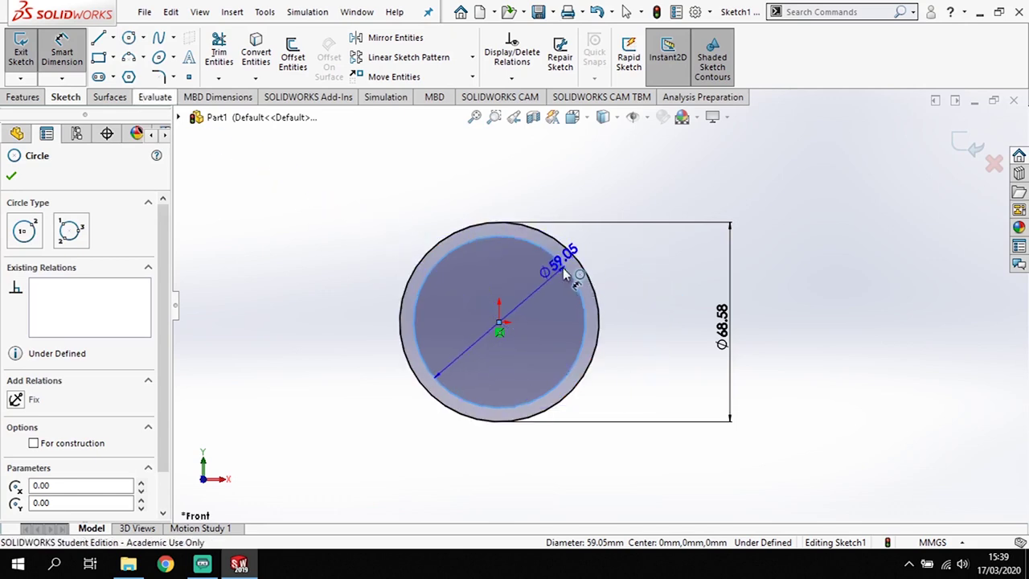
pyautogui.click(590, 272)
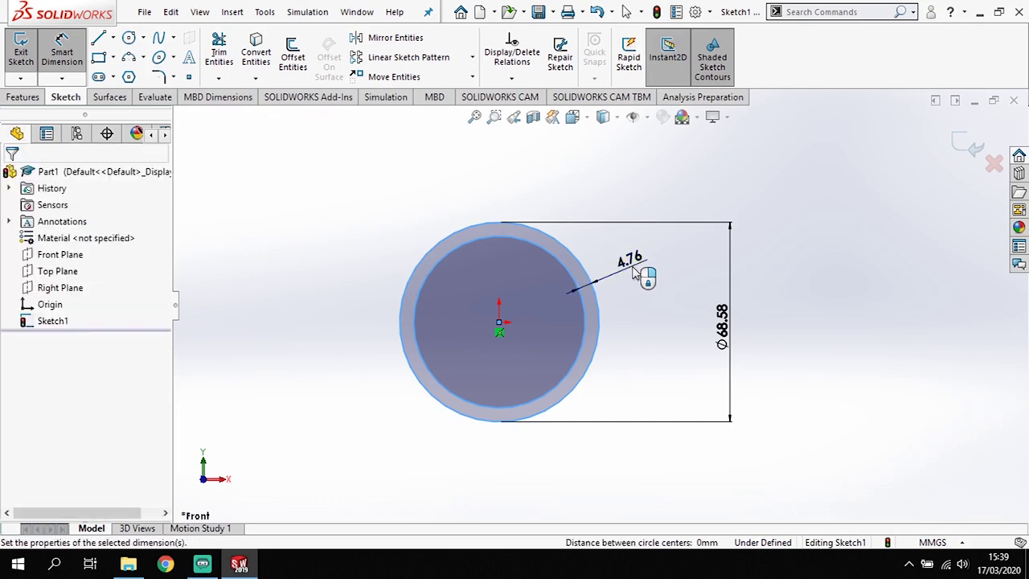
pyautogui.click(634, 273)
pyautogui.press('Return')
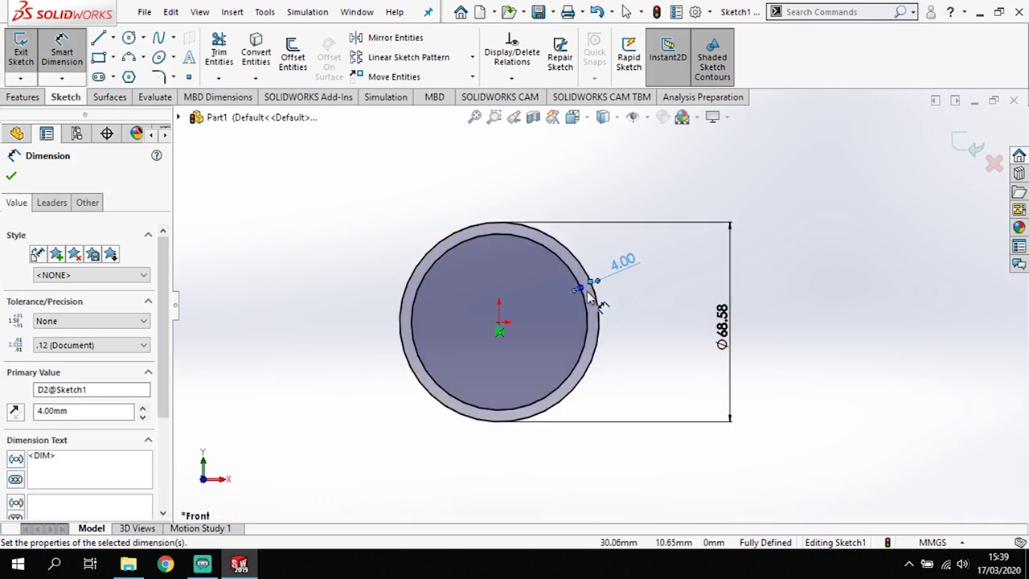
# - Draw a vertical construction centreline through the origin across both circles
pyautogui.click(115, 38)
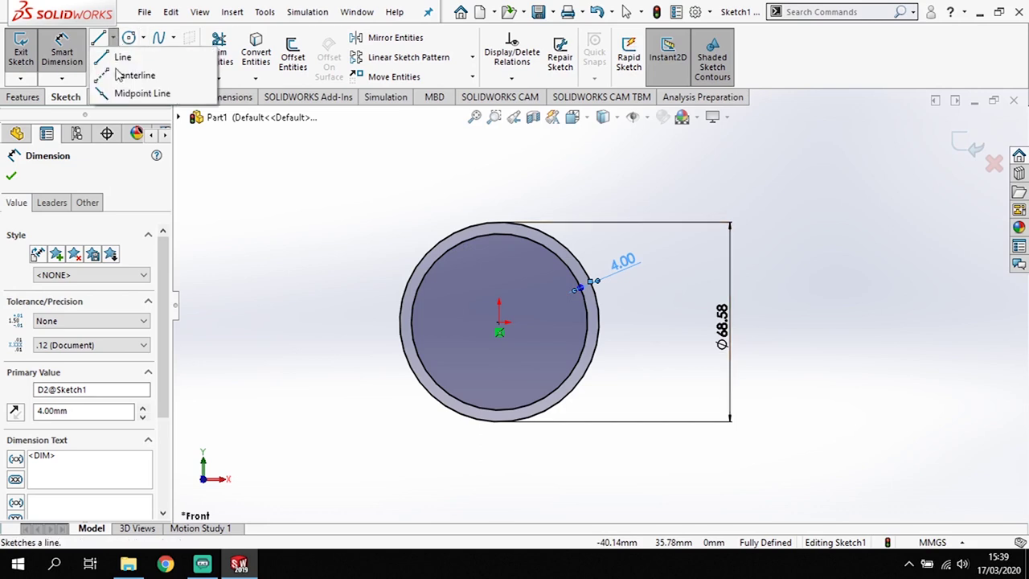
pyautogui.press('l')
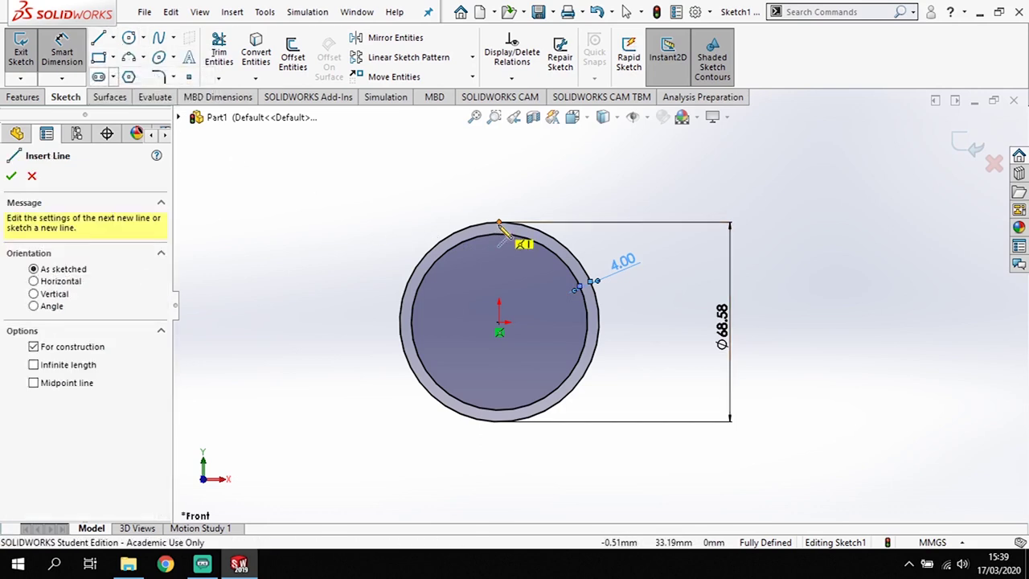
pyautogui.click(499, 322)
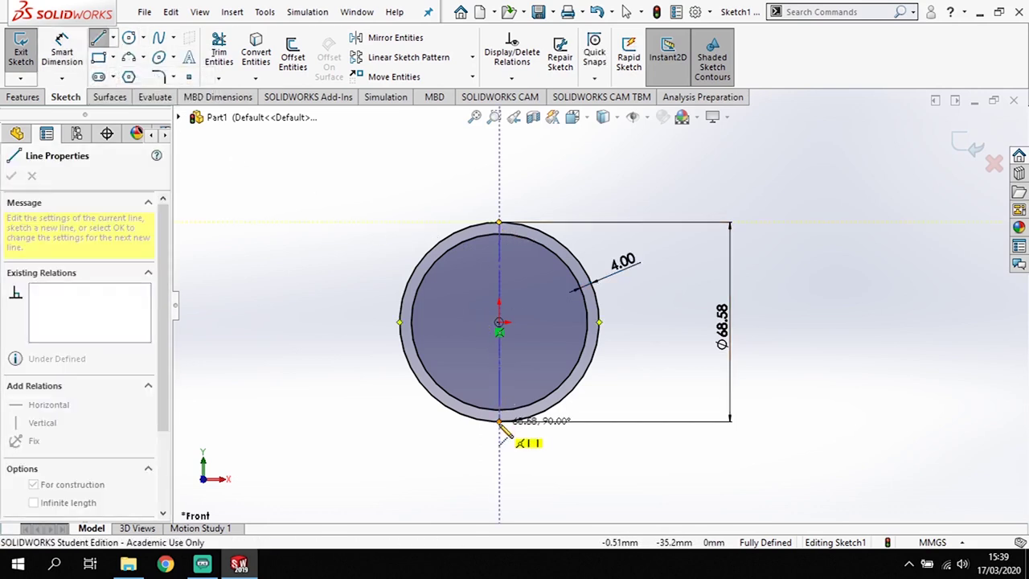
pyautogui.click(499, 419)
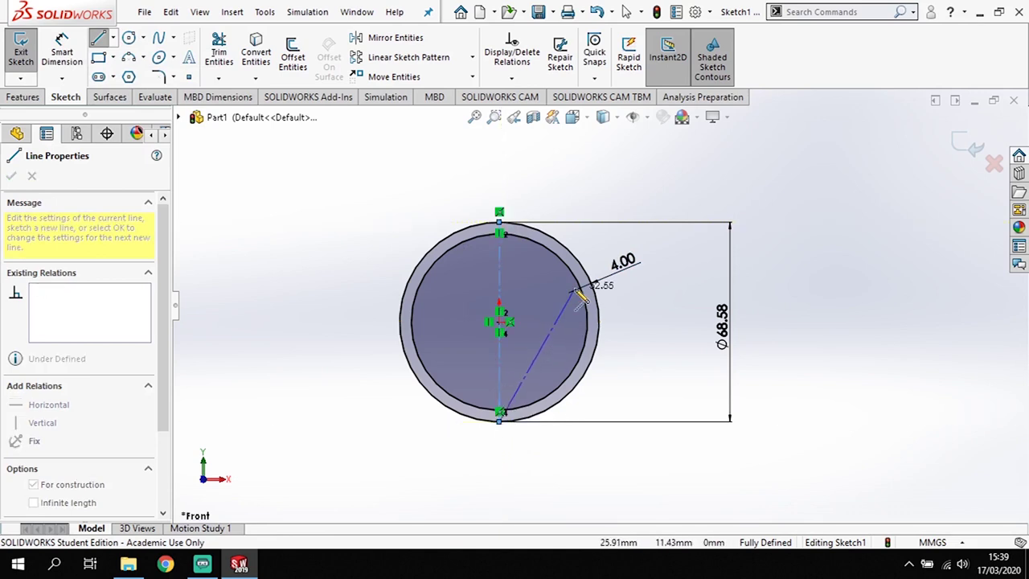
pyautogui.press('Escape')
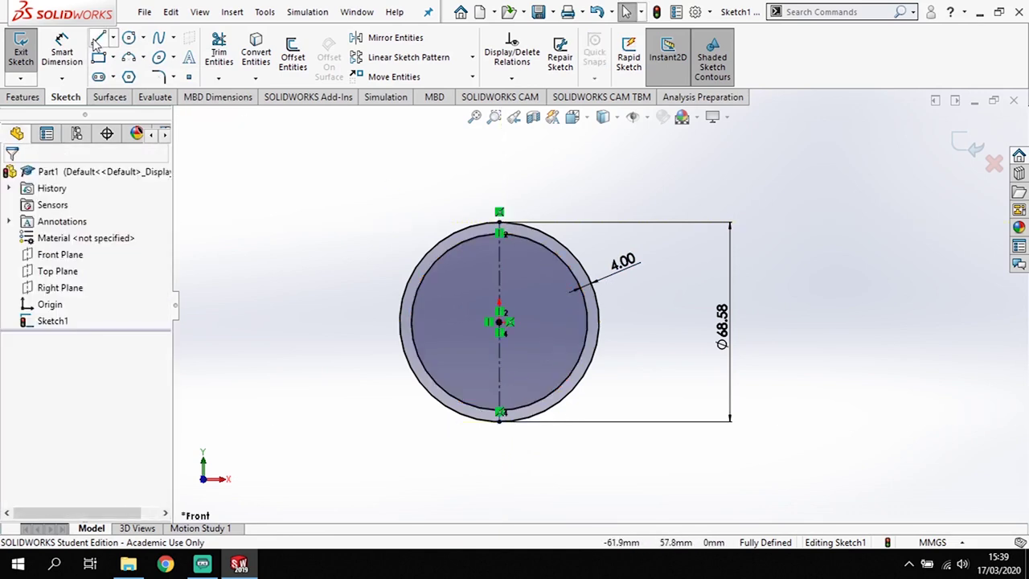
# - Draw a short line joining the outer and inner circles at the top
pyautogui.click(97, 39)
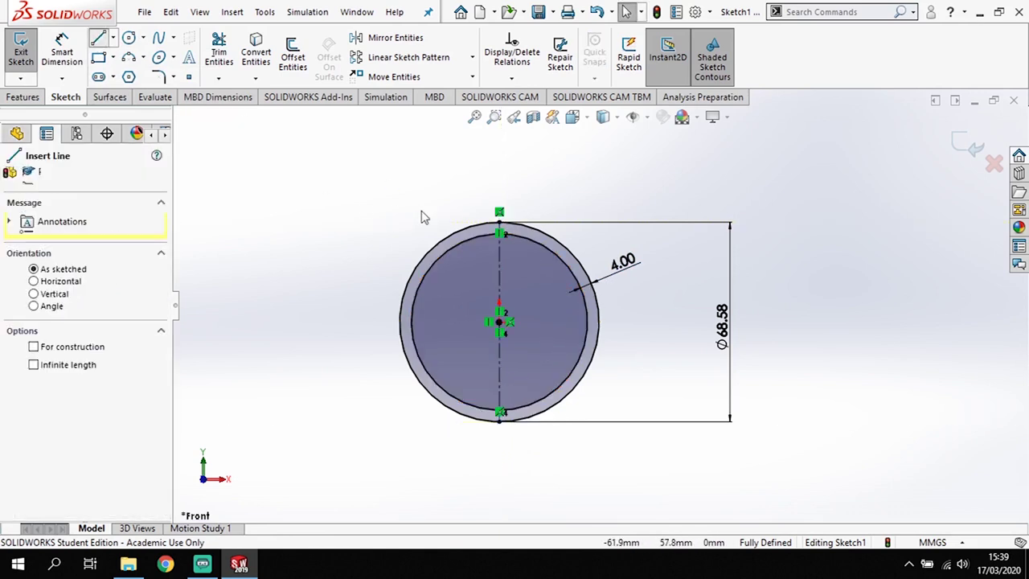
pyautogui.click(499, 225)
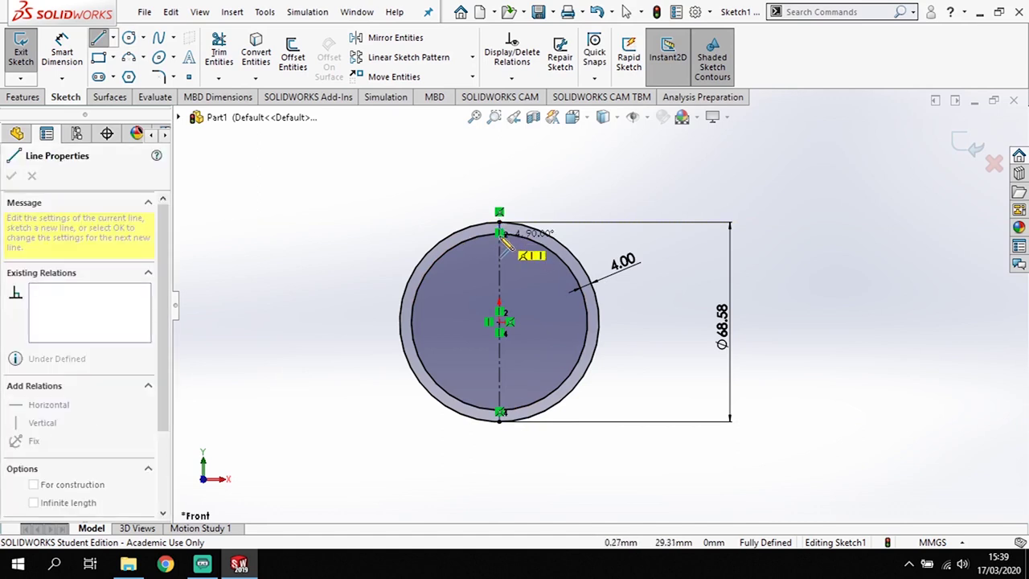
pyautogui.scroll(-5, 500, 235)
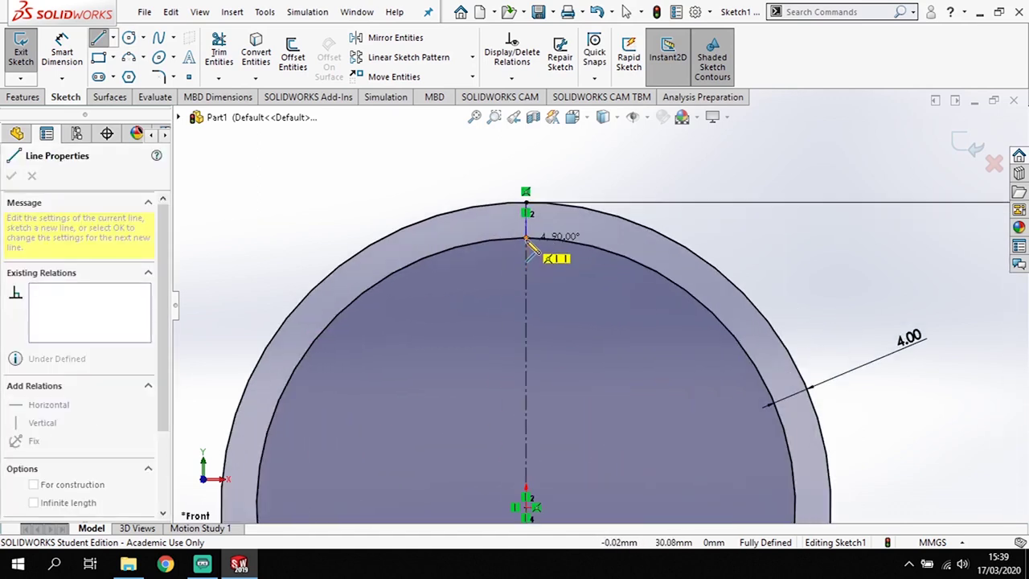
pyautogui.click(527, 239)
pyautogui.press('Escape')
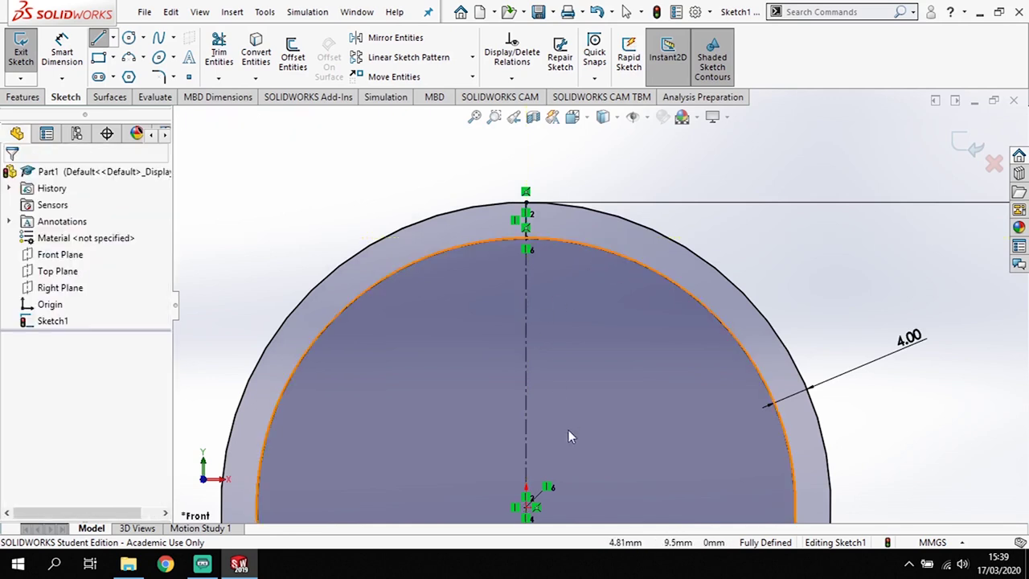
pyautogui.scroll(8, 568, 436)
pyautogui.scroll(-3, 583, 434)
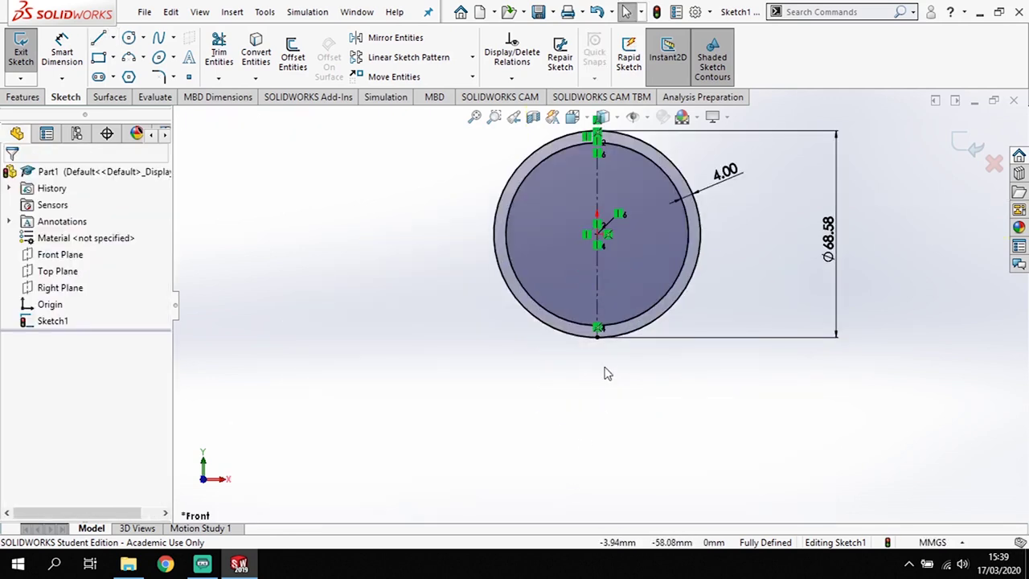
# - Draw a matching short line joining the inner and outer circles at the bottom
pyautogui.press('l')
pyautogui.scroll(-3, 607, 373)
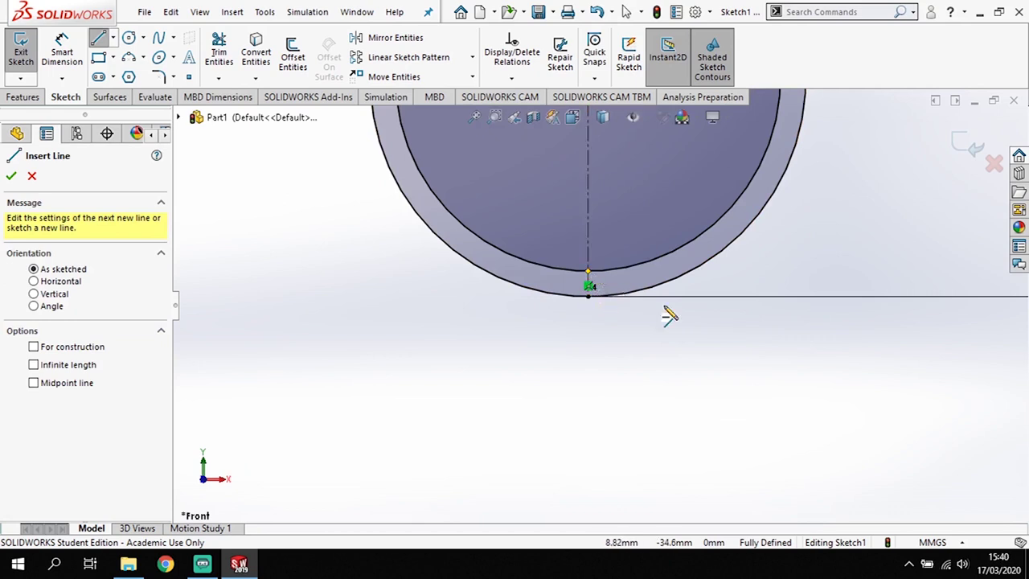
pyautogui.click(587, 273)
pyautogui.click(588, 297)
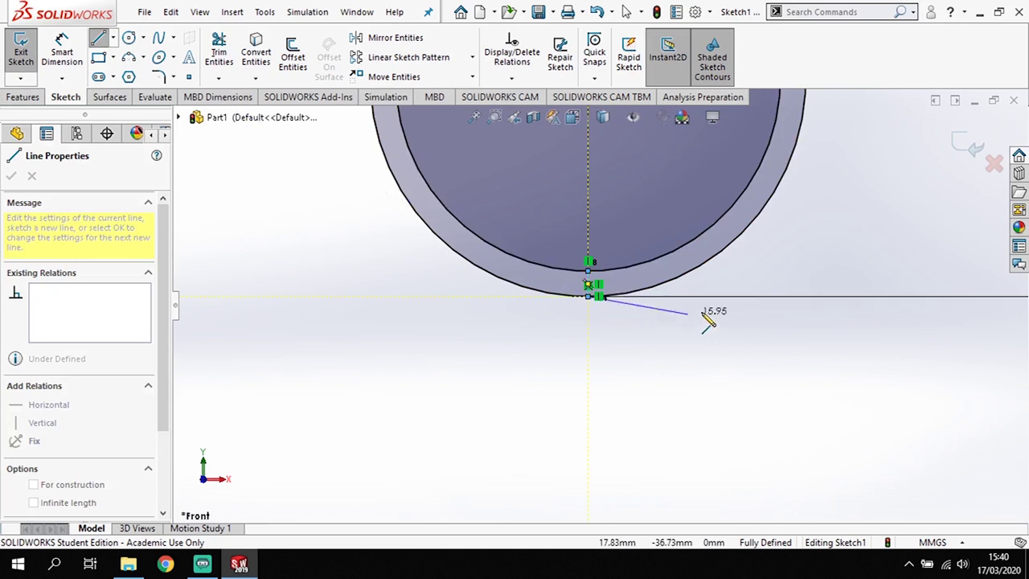
pyautogui.press('Escape')
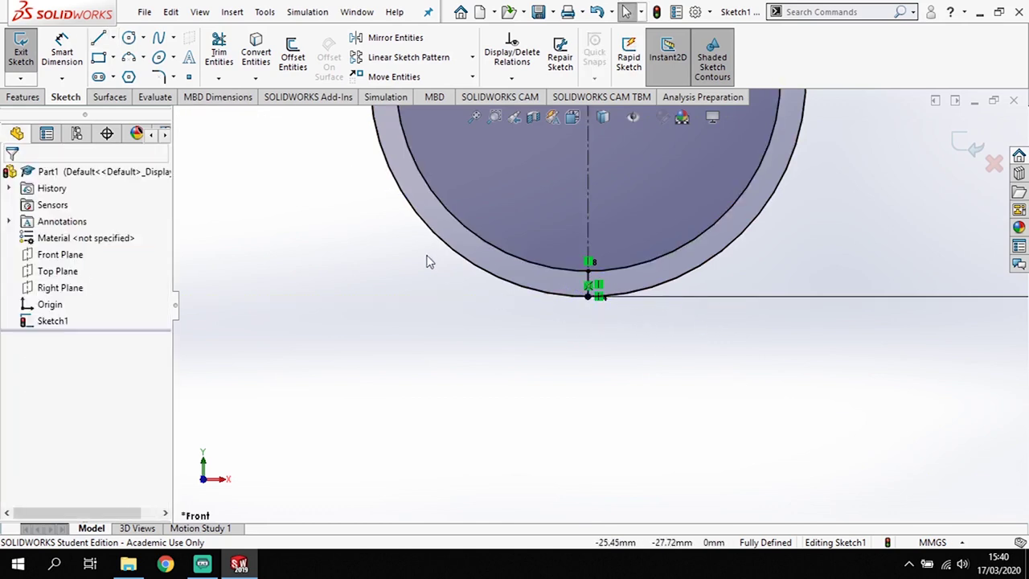
pyautogui.scroll(5, 466, 332)
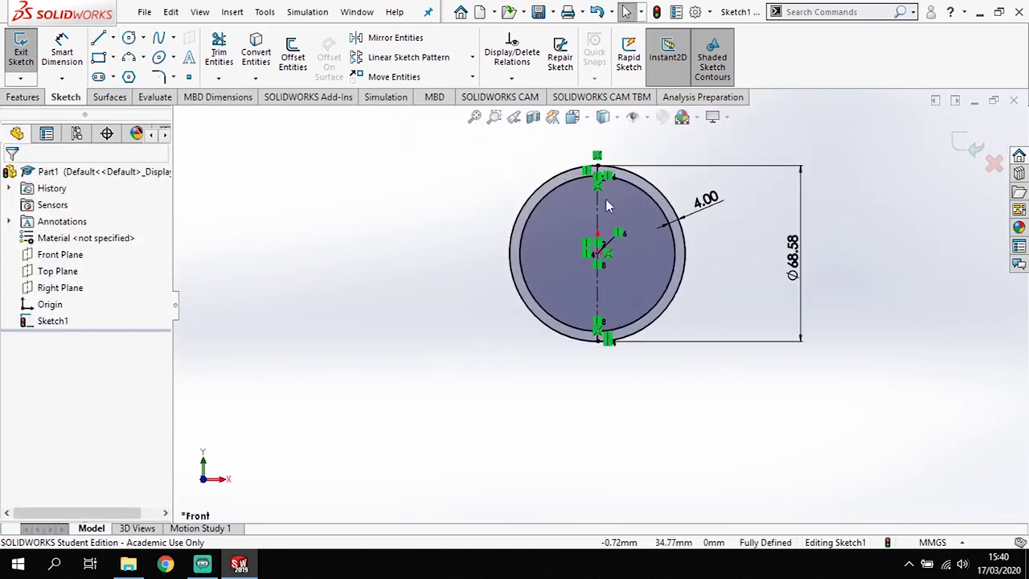
pyautogui.scroll(-2, 582, 121)
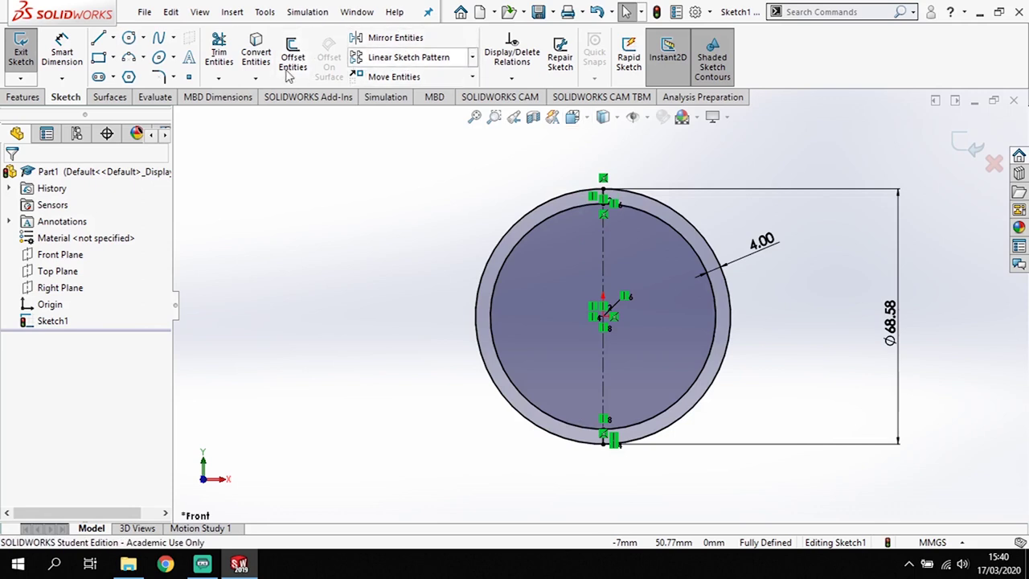
pyautogui.click(219, 53)
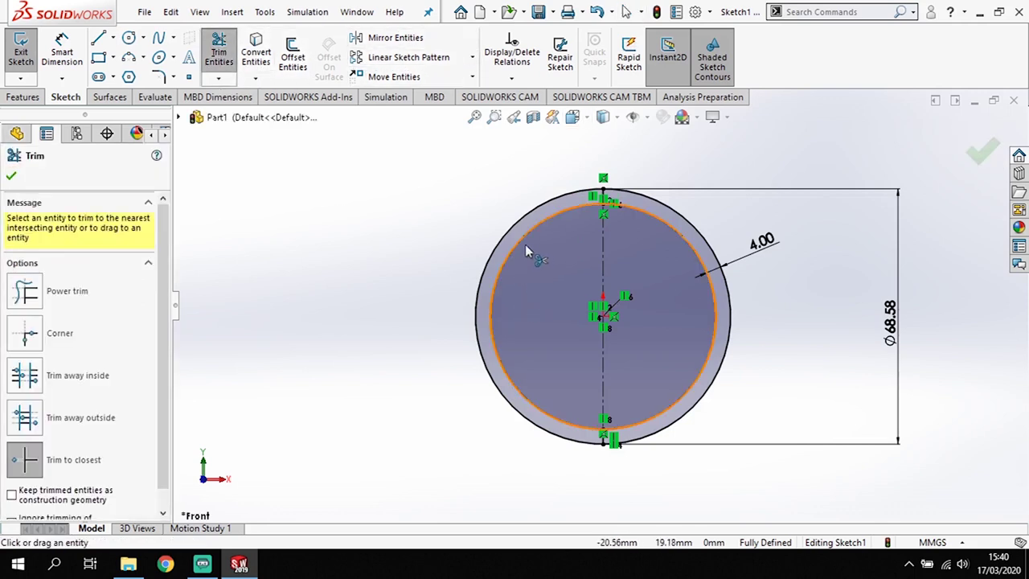
# - Trim away the left halves of the inner and outer circles, leaving a half-ring profile
pyautogui.click(518, 243)
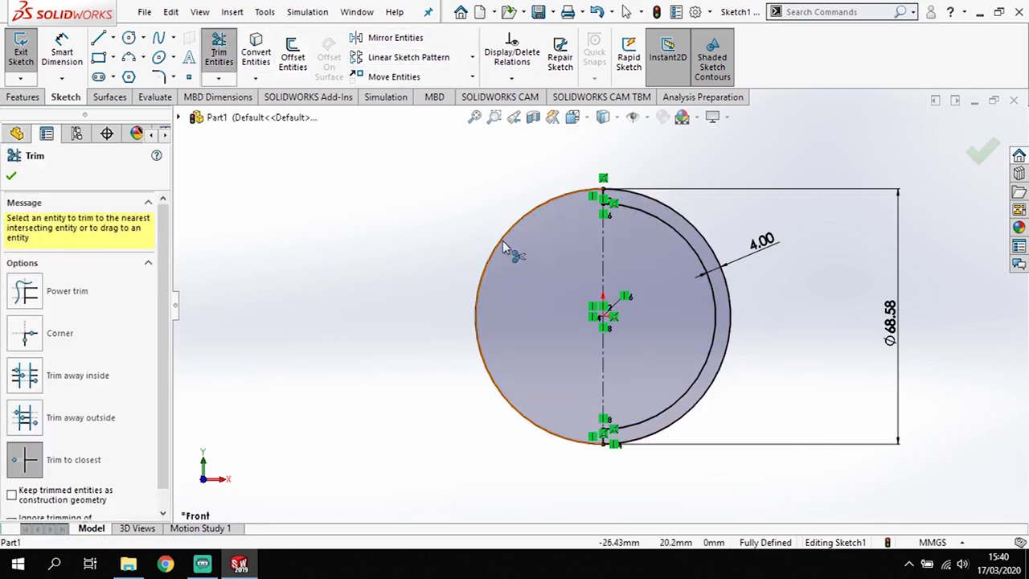
pyautogui.click(499, 240)
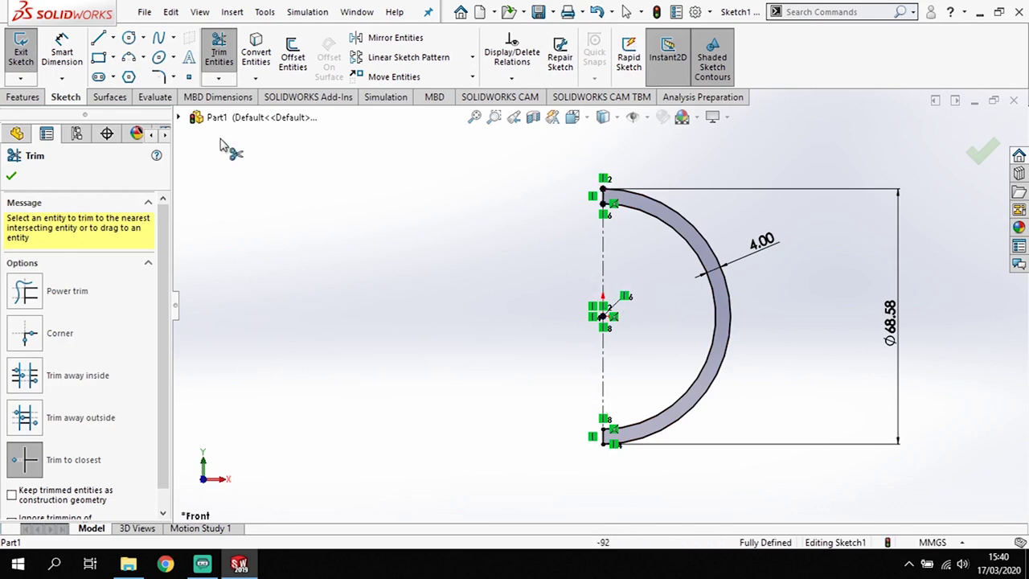
pyautogui.click(23, 101)
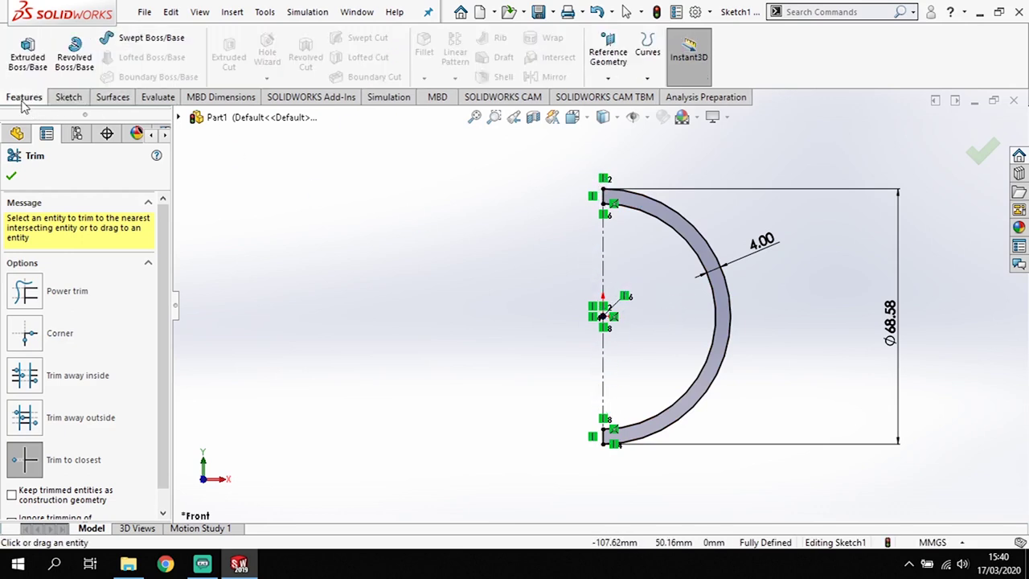
# - Revolve the half-ring profile 360° about the centreline to create Revolve1
pyautogui.click(77, 64)
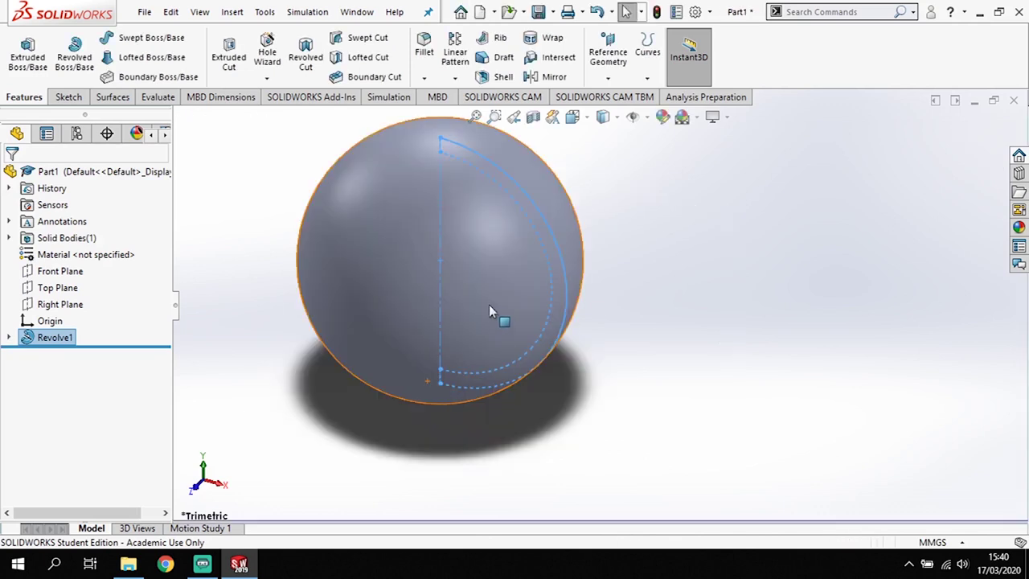
# - View the ball from the Top orientation and select the Top Plane
pyautogui.click(643, 410)
pyautogui.scroll(3, 643, 410)
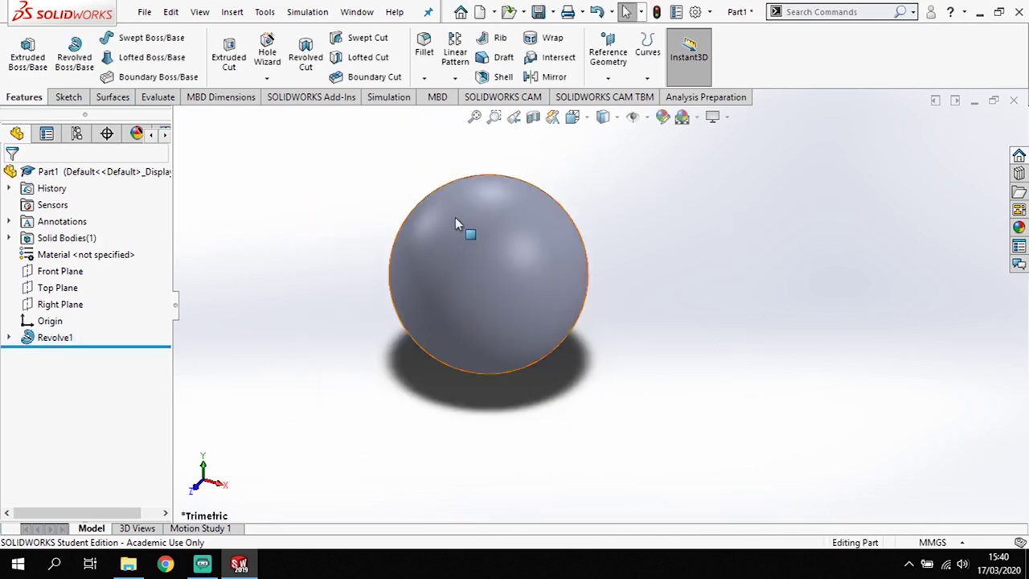
pyautogui.scroll(-2, 466, 189)
pyautogui.scroll(-3, 389, 315)
pyautogui.scroll(1, 583, 250)
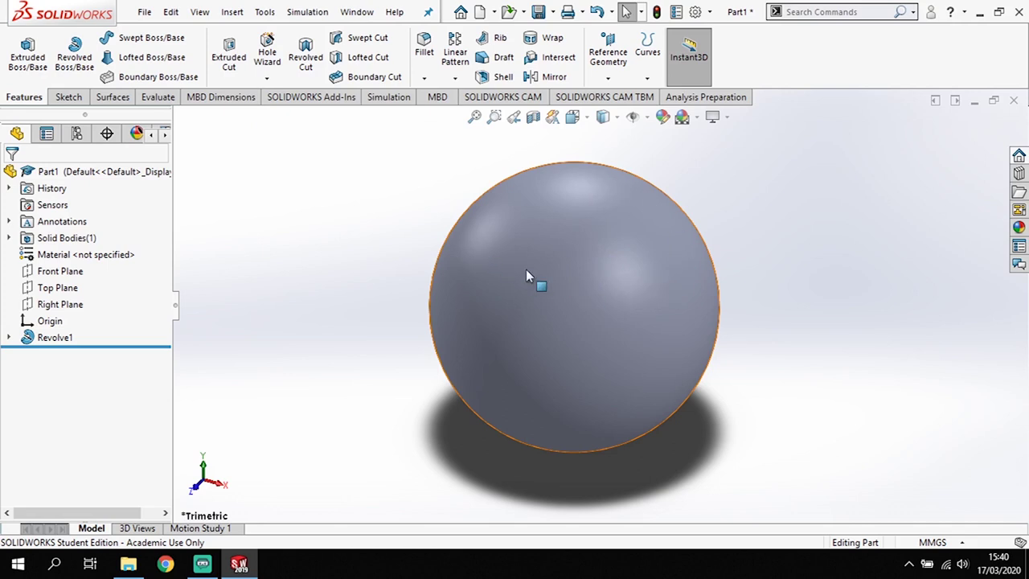
pyautogui.press('space')
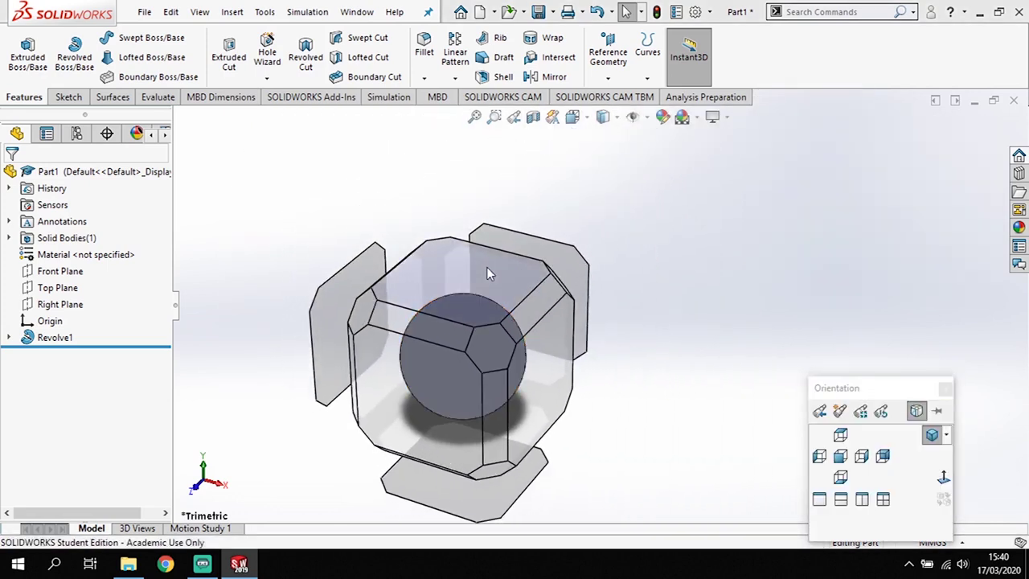
pyautogui.click(486, 268)
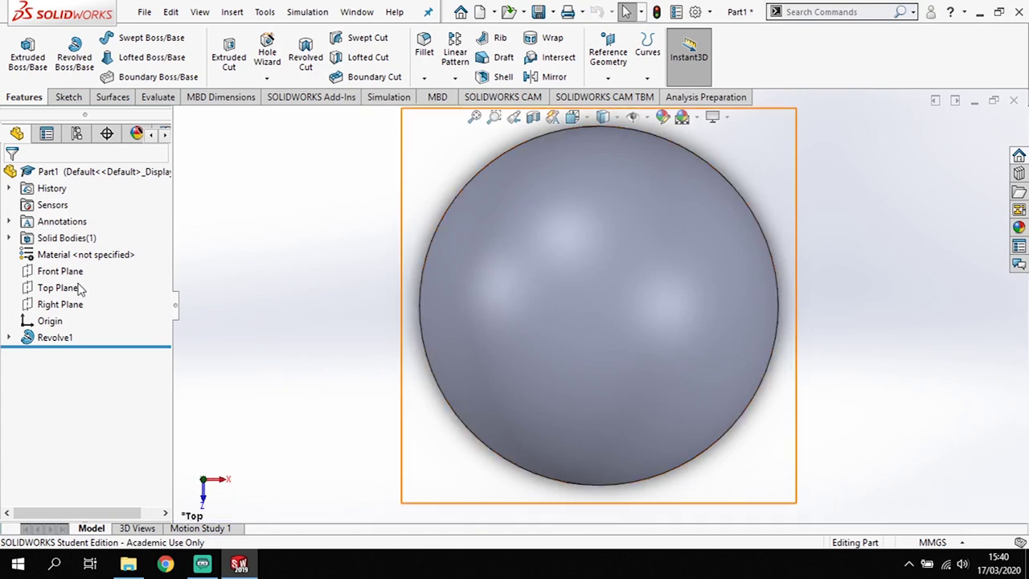
pyautogui.click(58, 287)
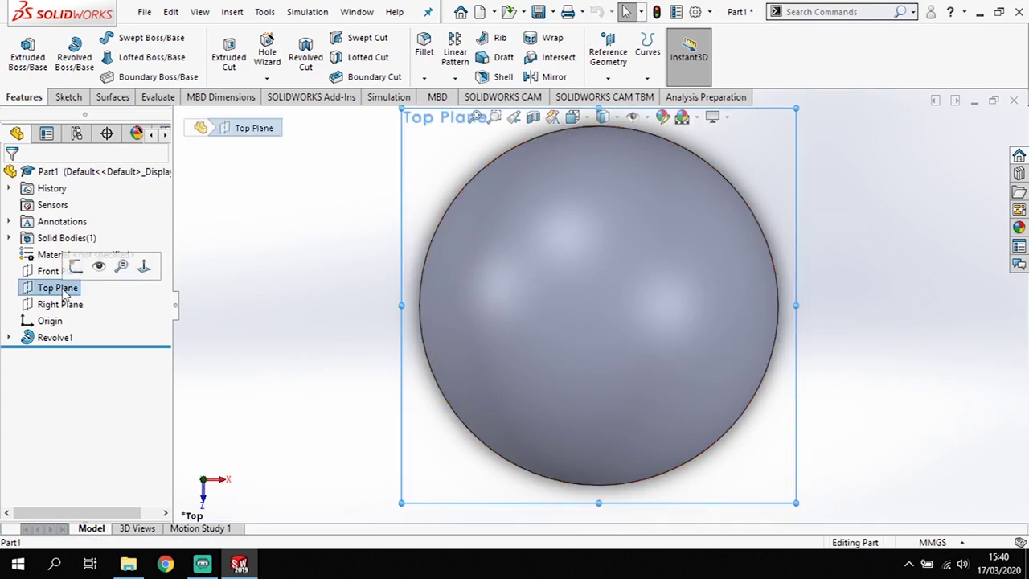
# - Start a sketch on the Top Plane and draw a circle centred on the origin
pyautogui.click(68, 97)
pyautogui.click(22, 48)
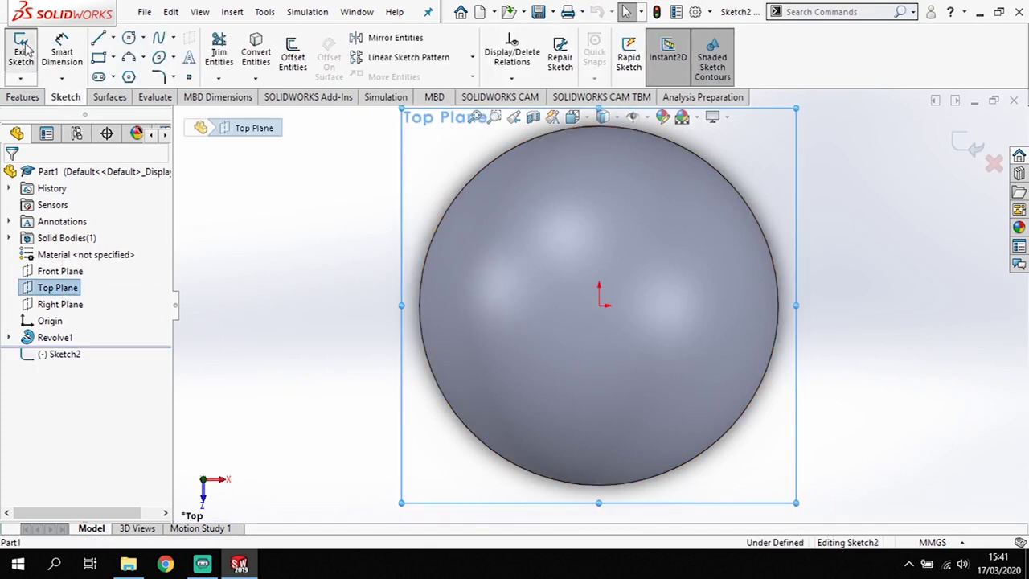
pyautogui.click(129, 39)
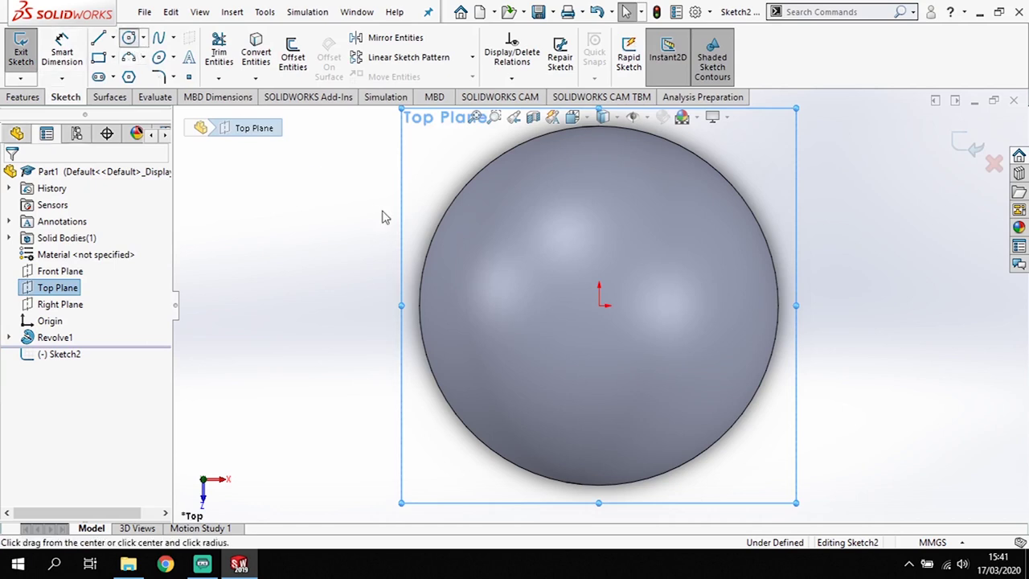
pyautogui.click(599, 305)
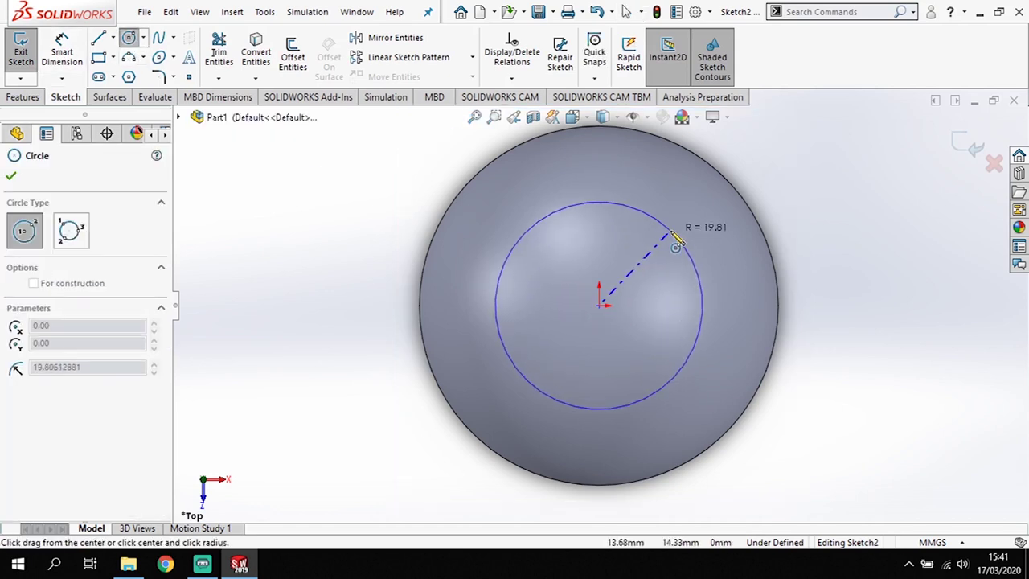
pyautogui.click(684, 230)
# - Dimension the circle's diameter to 50 mm
pyautogui.click(62, 48)
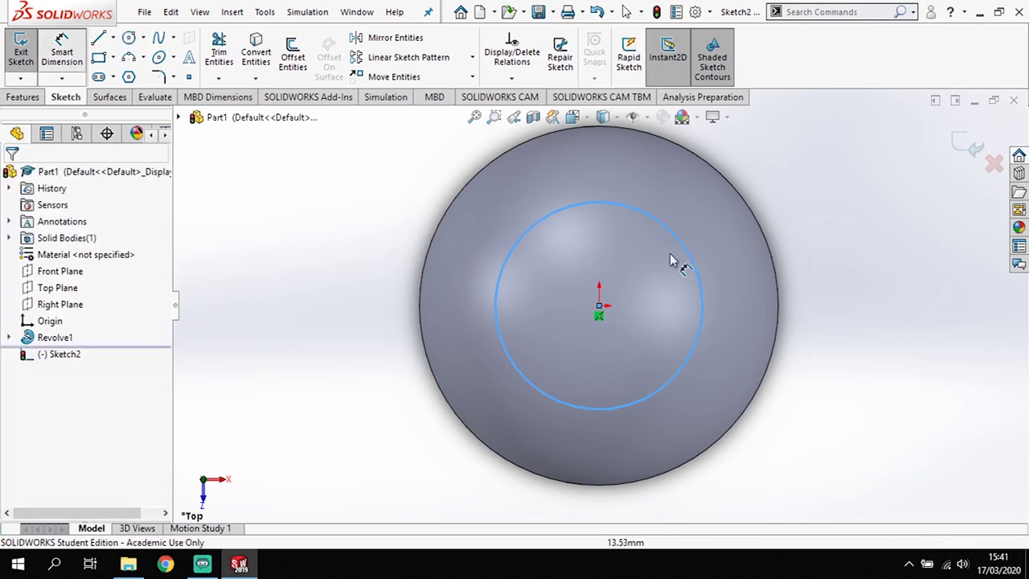
pyautogui.click(682, 248)
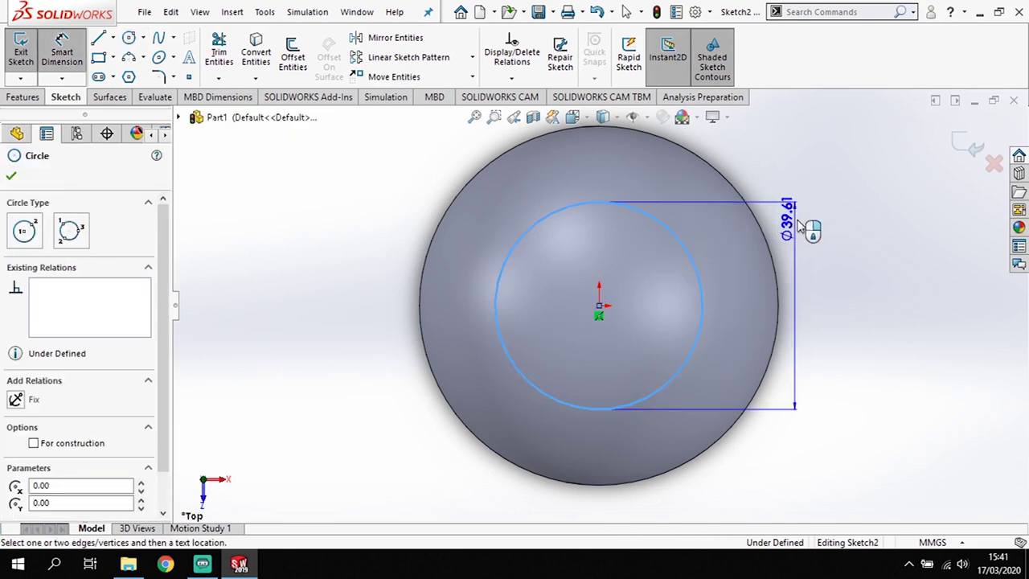
pyautogui.click(798, 227)
pyautogui.write('50')
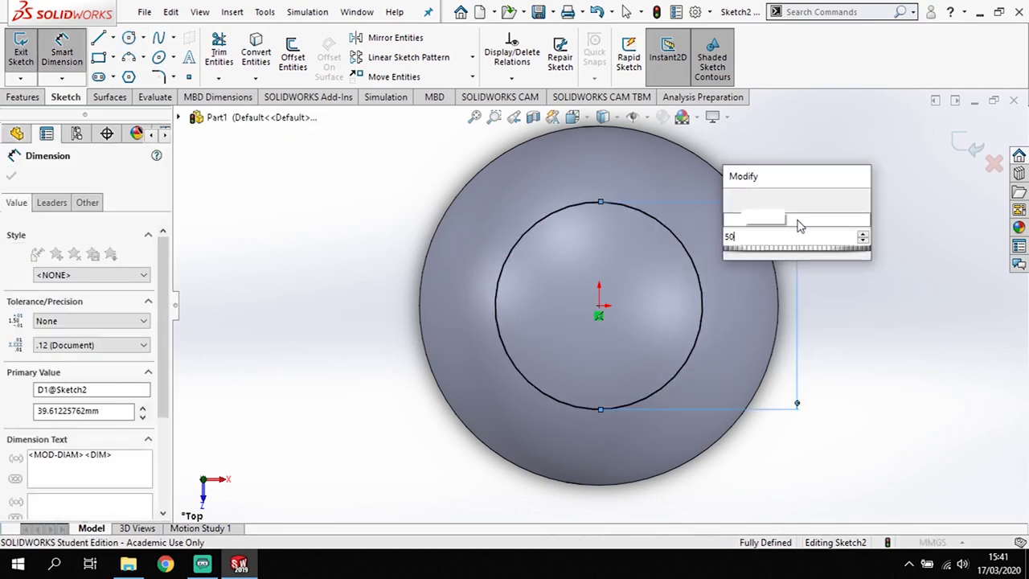
pyautogui.press('Return')
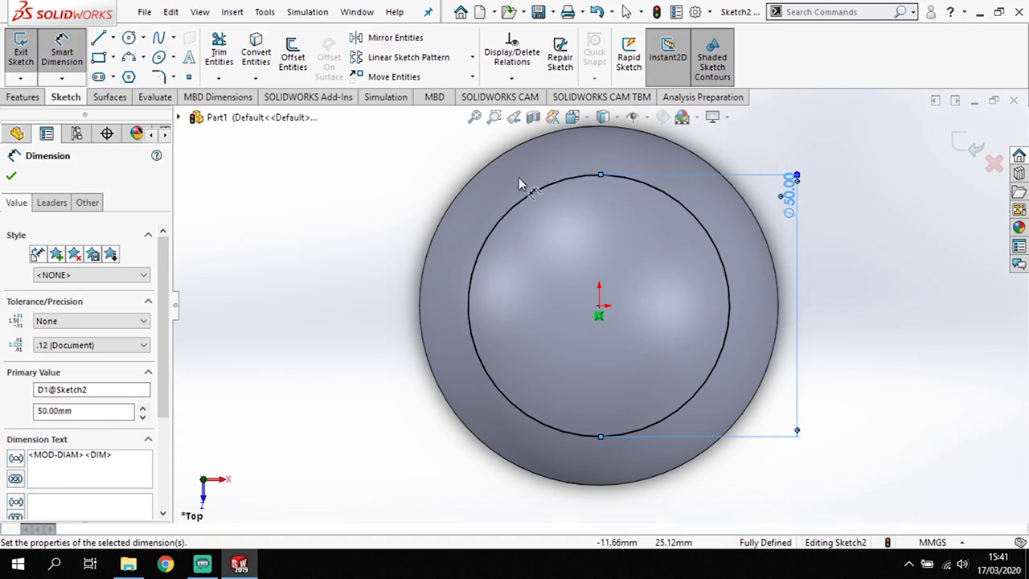
pyautogui.click(101, 41)
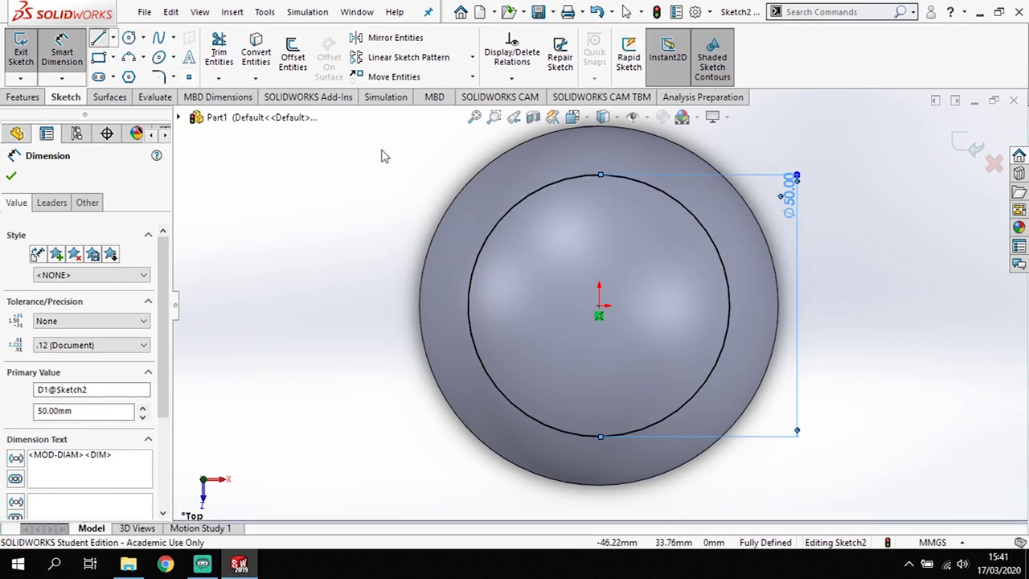
# - Draw two horizontal lines from the circle's top and bottom points out to the ball's left edge
pyautogui.click(599, 175)
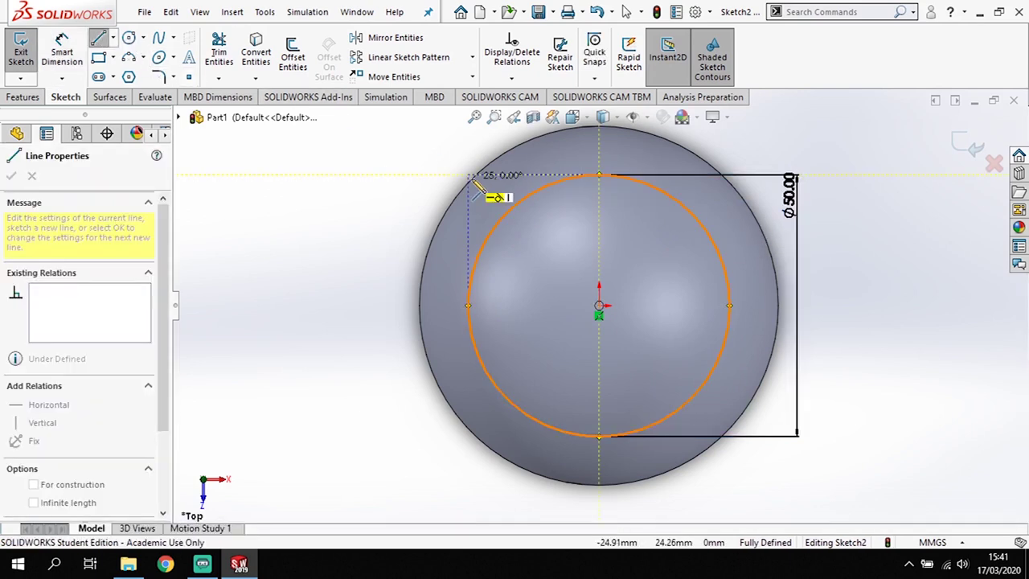
pyautogui.click(475, 175)
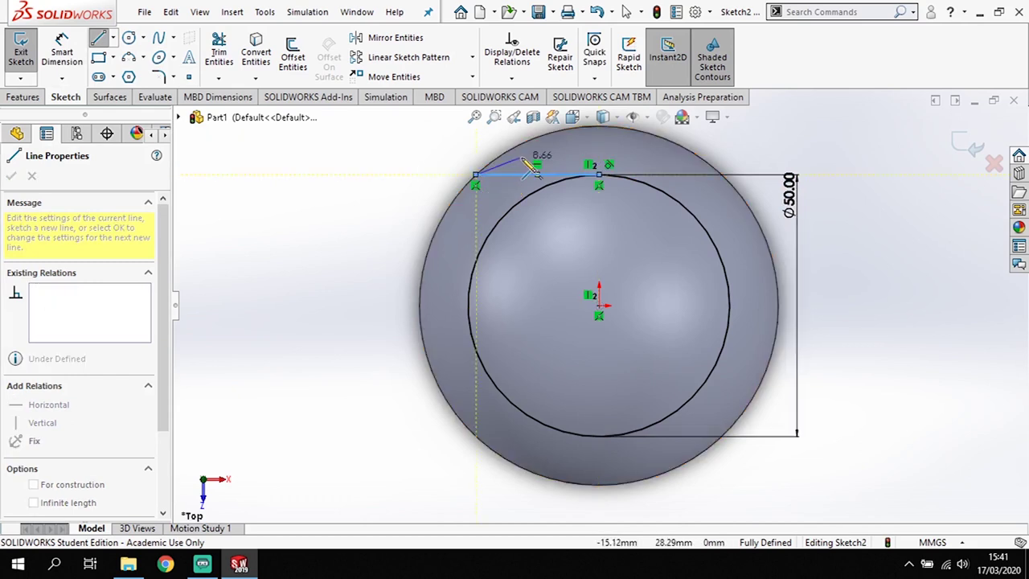
pyautogui.press('Escape')
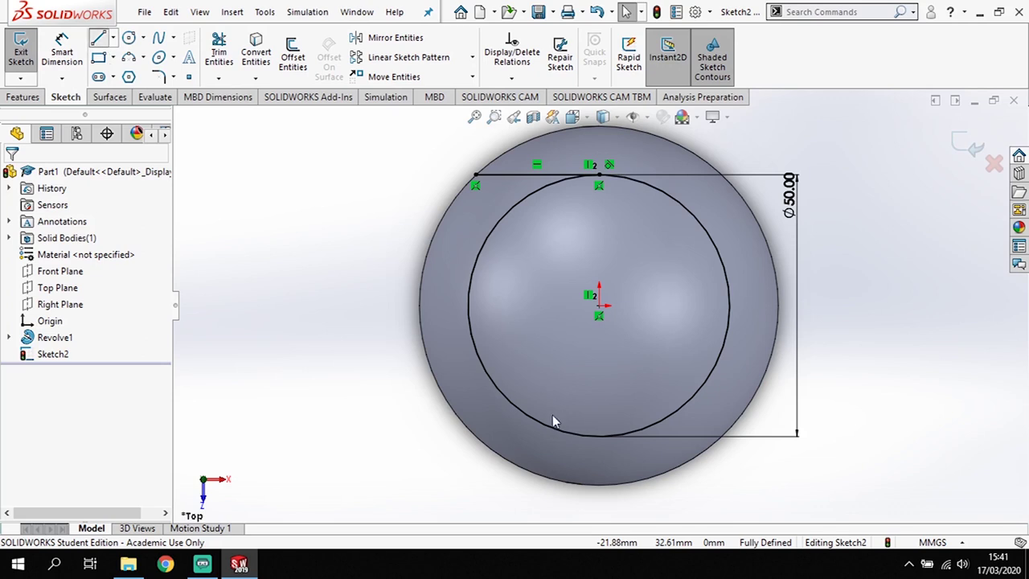
pyautogui.click(483, 433)
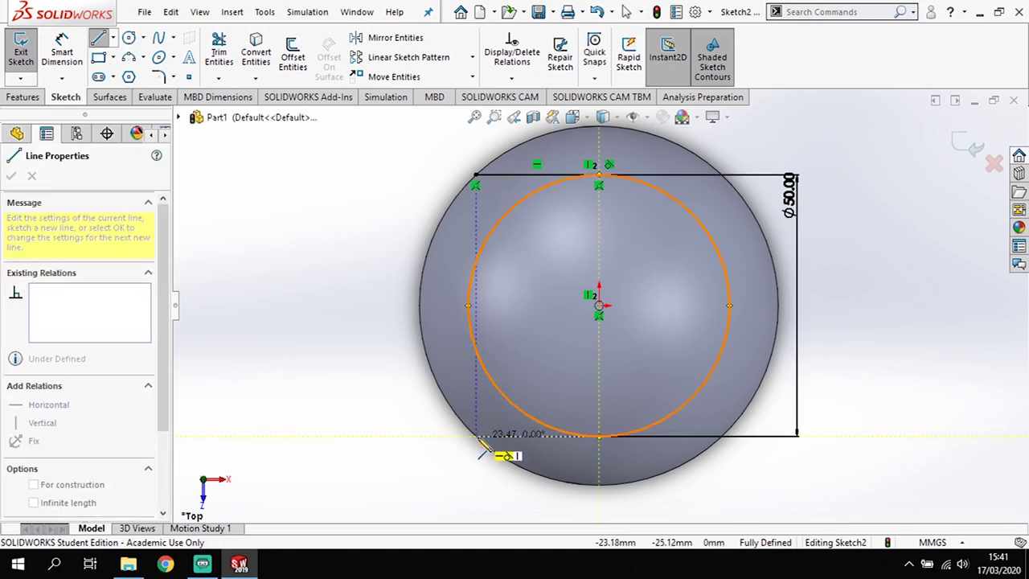
pyautogui.click(478, 438)
pyautogui.press('Escape')
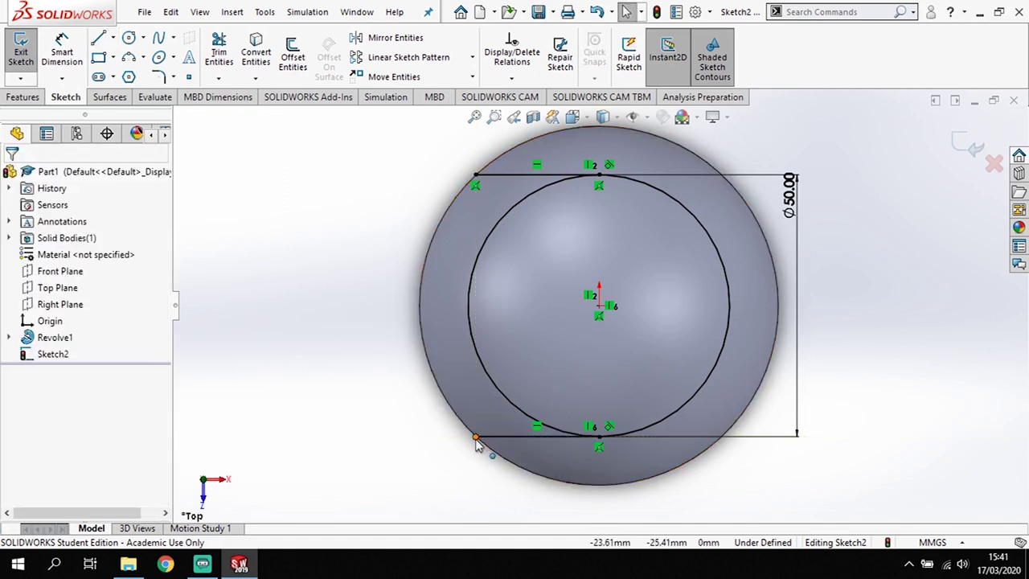
# - Make the two lines' left endpoints vertically aligned, fully defining the sketch
pyautogui.click(475, 175)
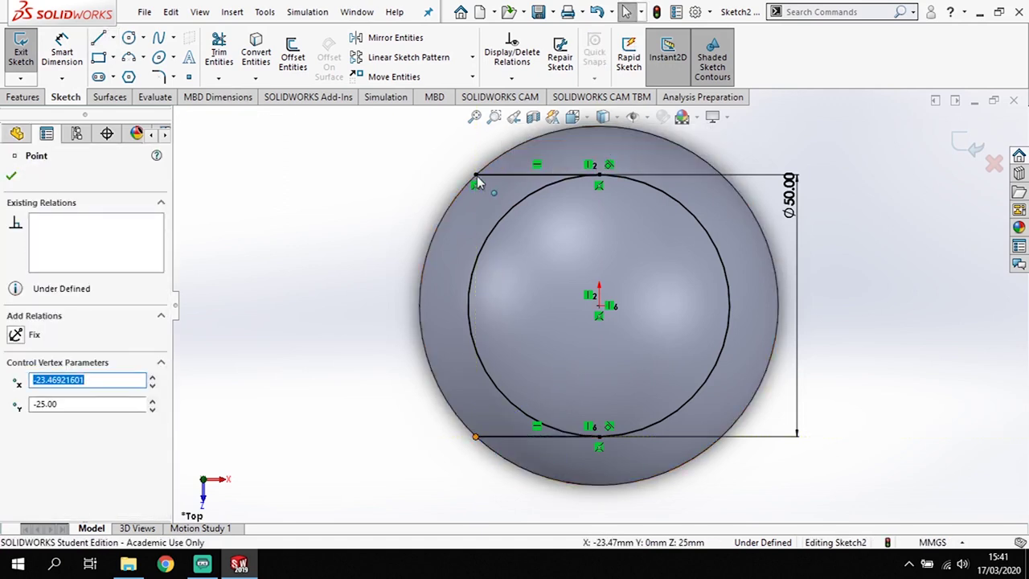
pyautogui.keyDown('ctrl'); pyautogui.click(476, 437); pyautogui.keyUp('ctrl')
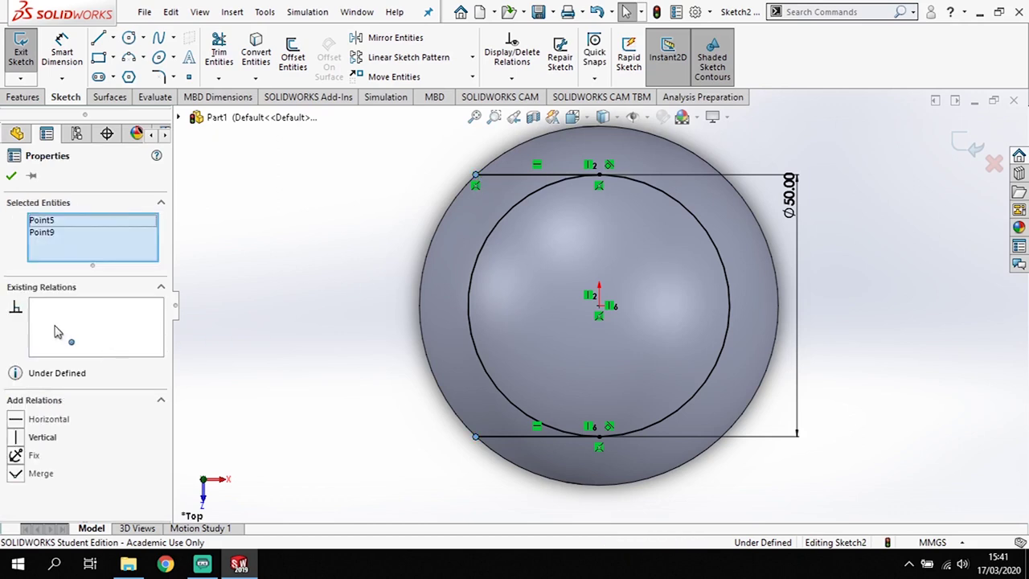
pyautogui.click(18, 439)
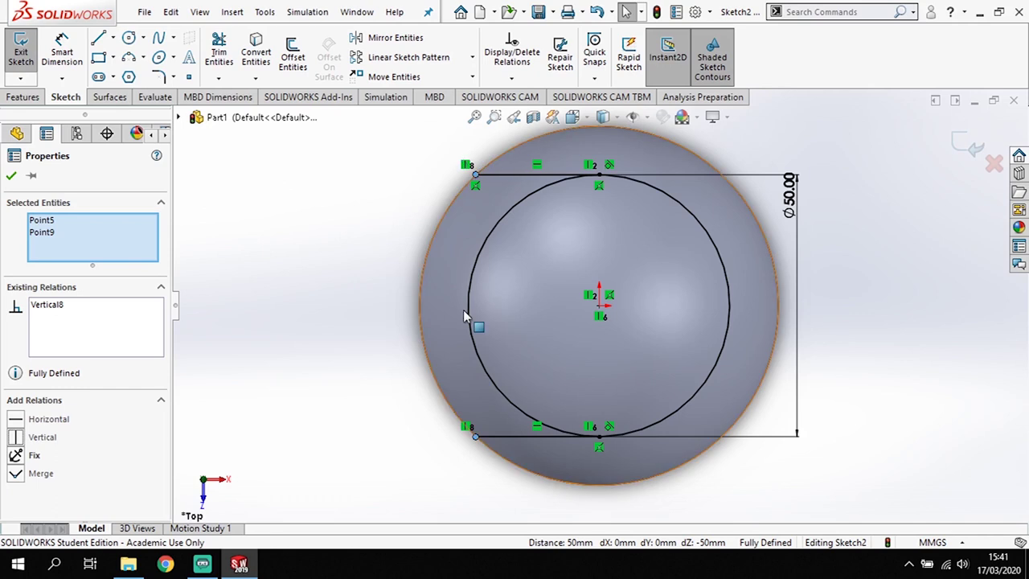
pyautogui.press('Escape')
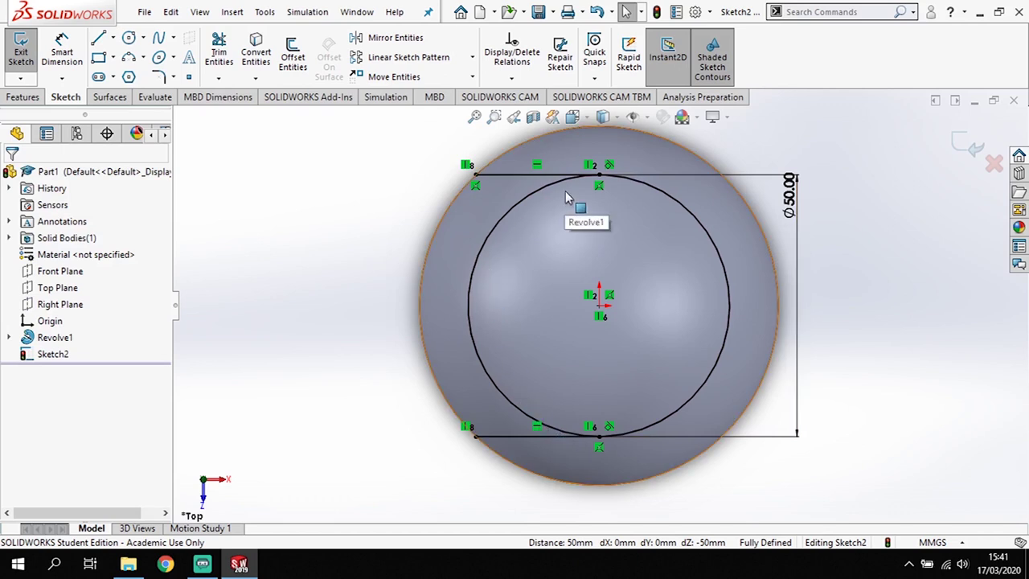
# - Trim the left half of the 50 mm circle, leaving a U-shaped seam outline
pyautogui.click(218, 52)
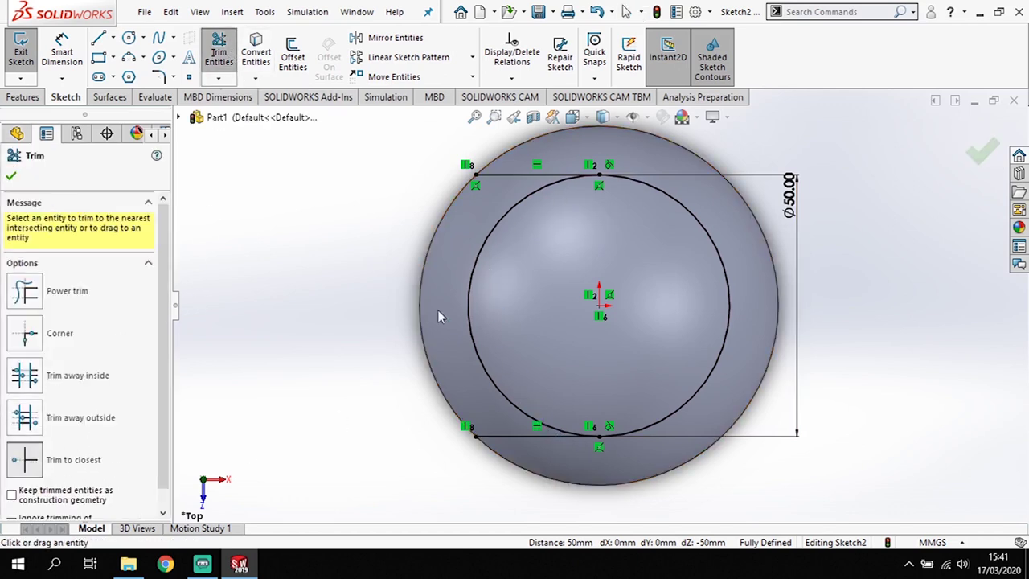
pyautogui.click(473, 287)
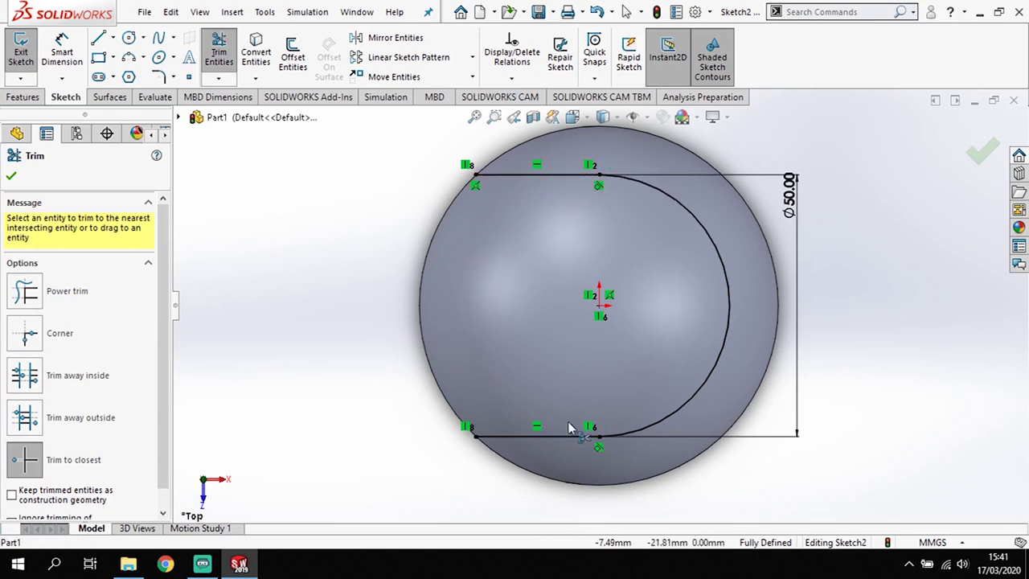
pyautogui.press('Escape')
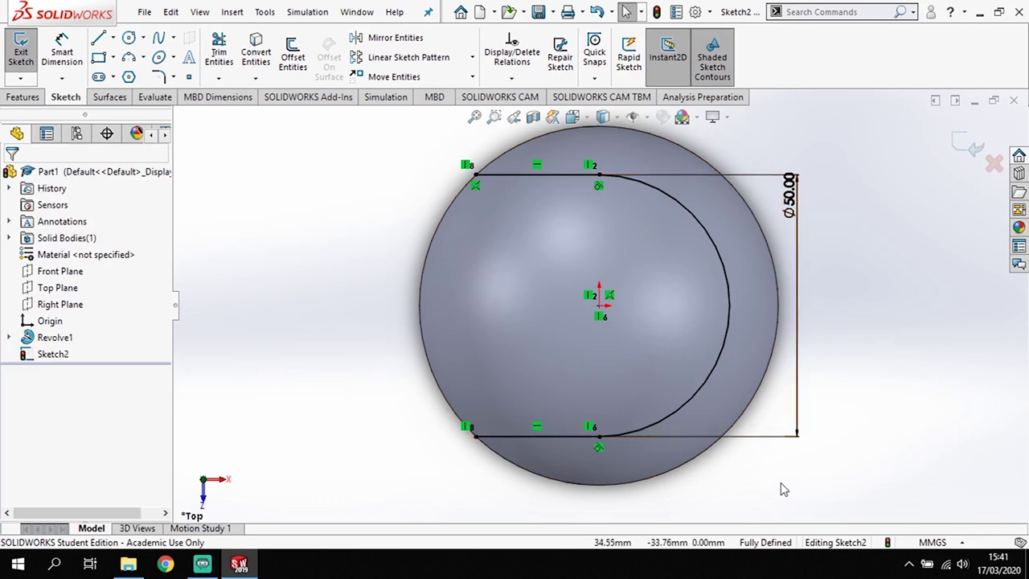
pyautogui.moveTo(756, 499)
pyautogui.mouseDown(button='middle')
pyautogui.moveTo(746, 354)
pyautogui.moveTo(707, 297)
pyautogui.mouseUp(button='middle')
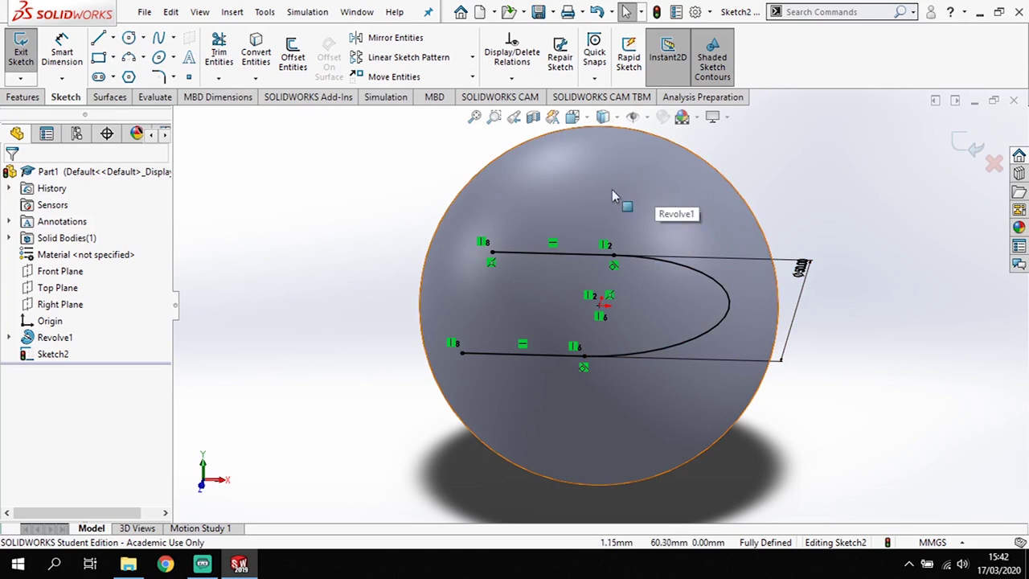
pyautogui.click(24, 96)
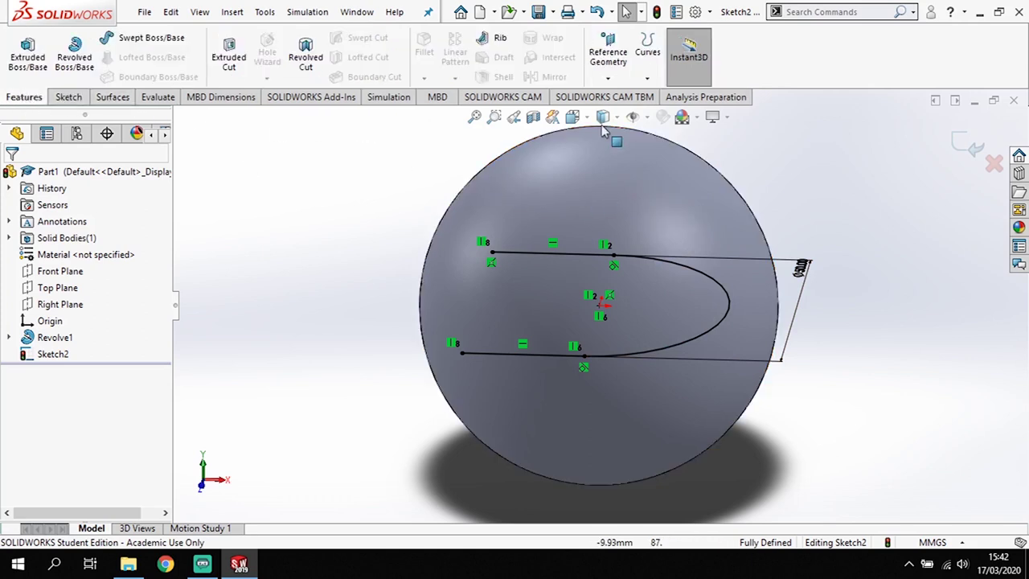
# - Create a projection Split Line of the U-shaped sketch onto the sphere's face
pyautogui.click(648, 76)
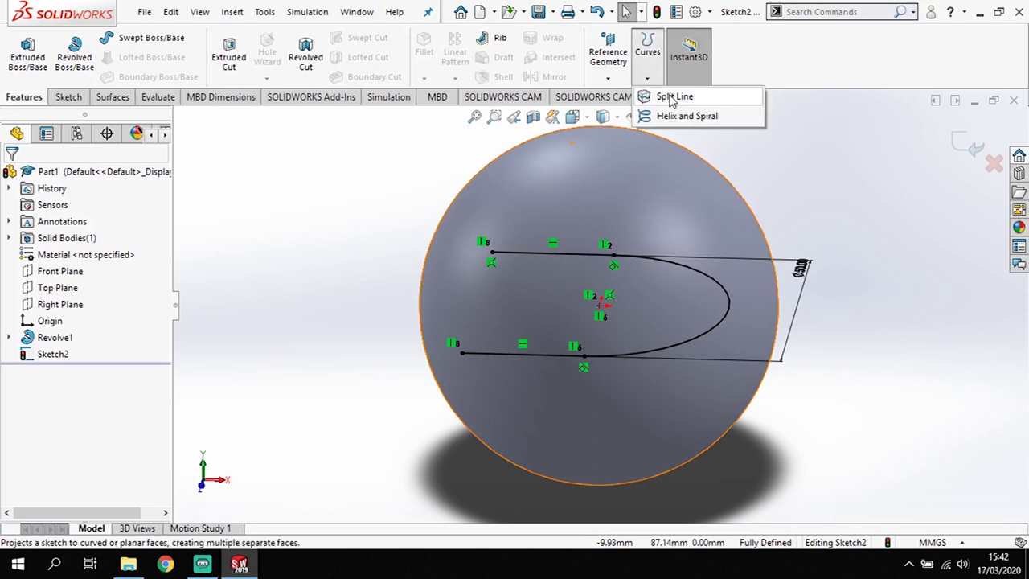
pyautogui.click(671, 97)
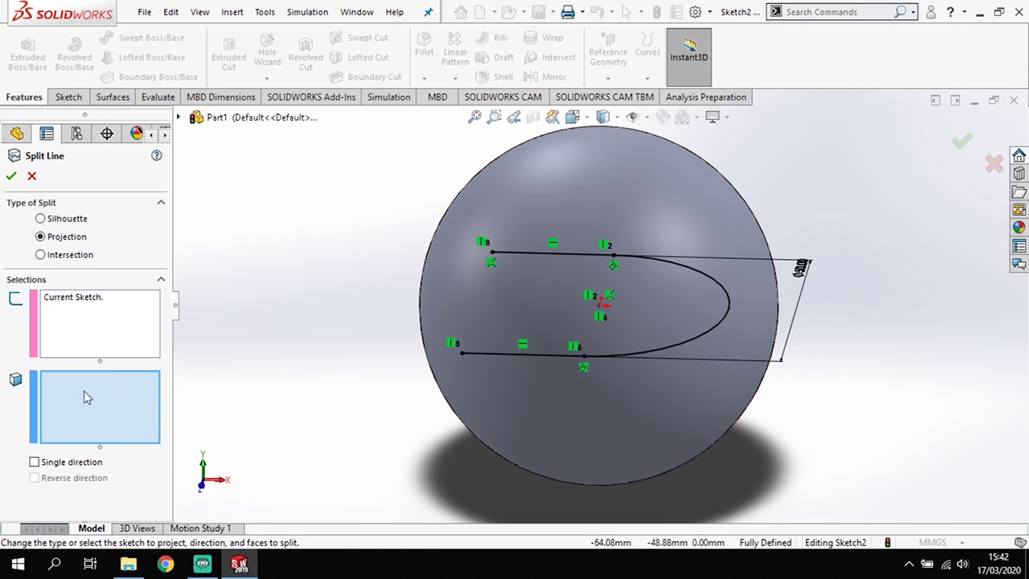
pyautogui.click(517, 418)
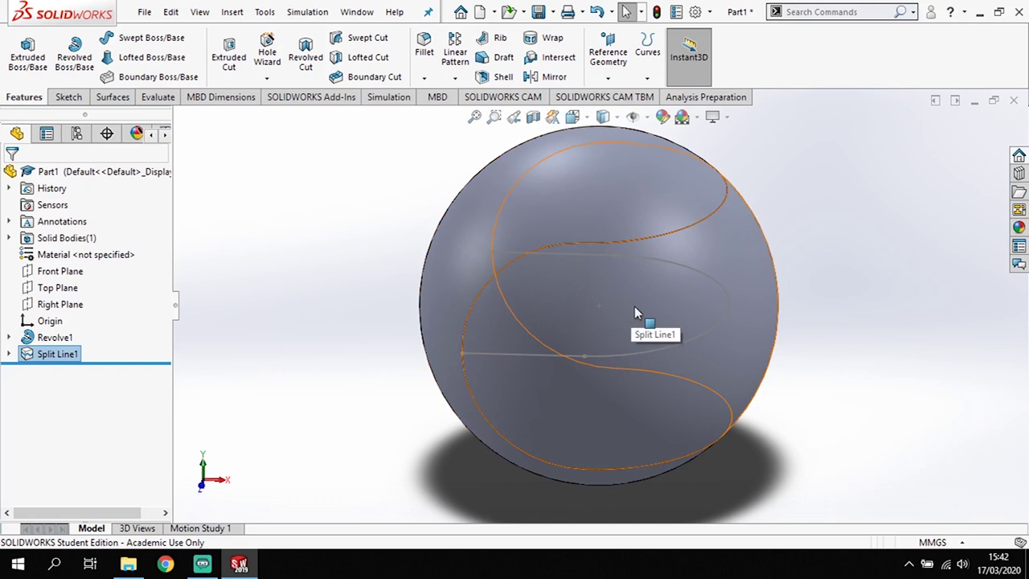
pyautogui.moveTo(862, 321); pyautogui.dragTo(882, 361, button='middle')
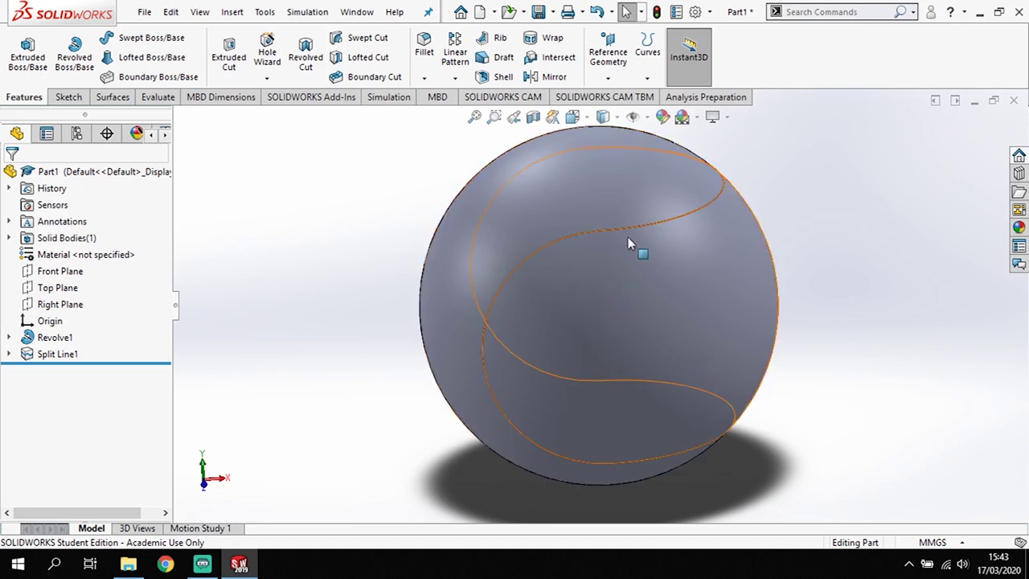
# - Bring up the Sketch commands and the list of sketch types
pyautogui.click(69, 96)
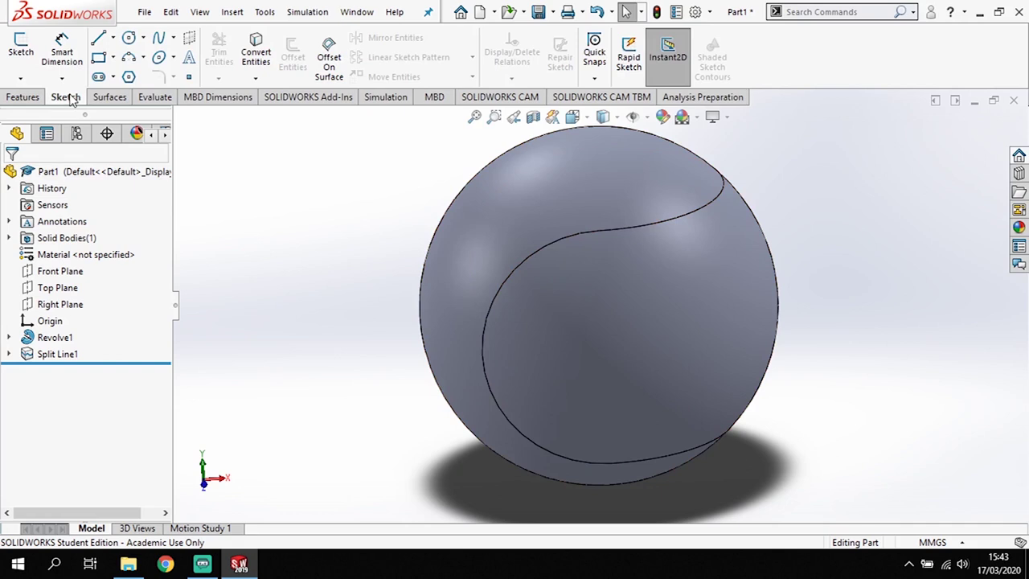
pyautogui.click(22, 78)
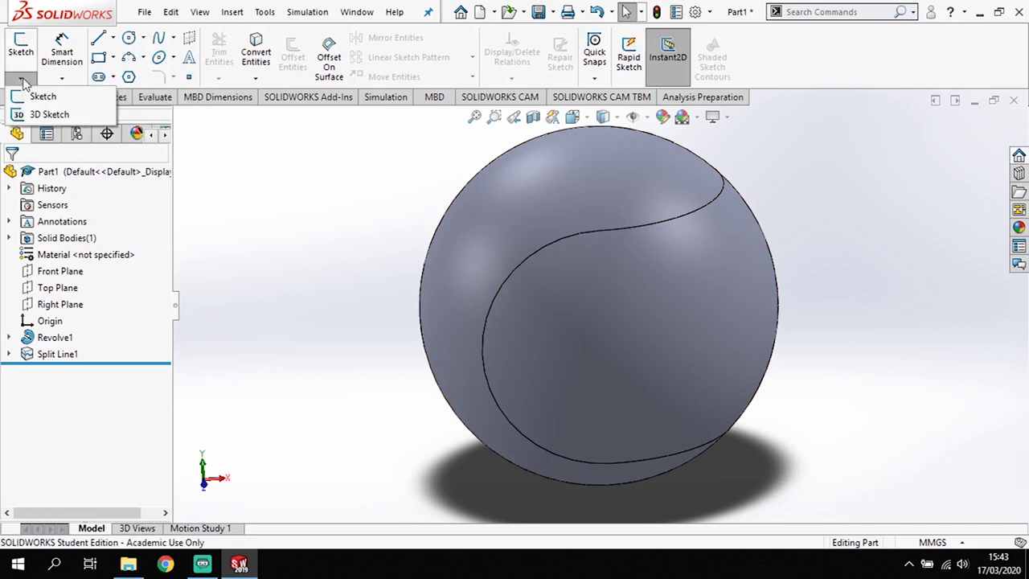
# - Start a 3D sketch and select the first four split-line seam arcs
pyautogui.click(50, 114)
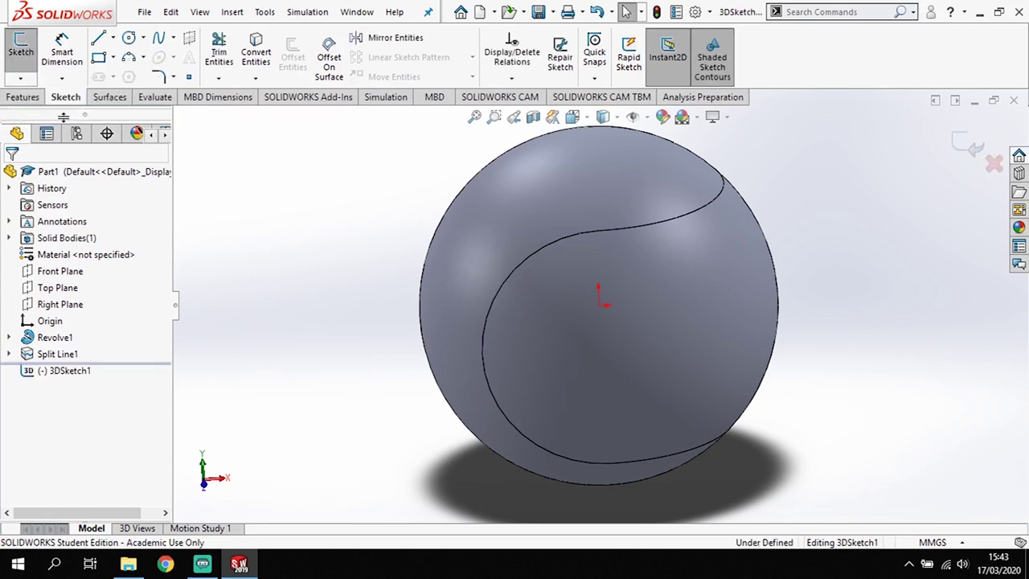
pyautogui.click(649, 232)
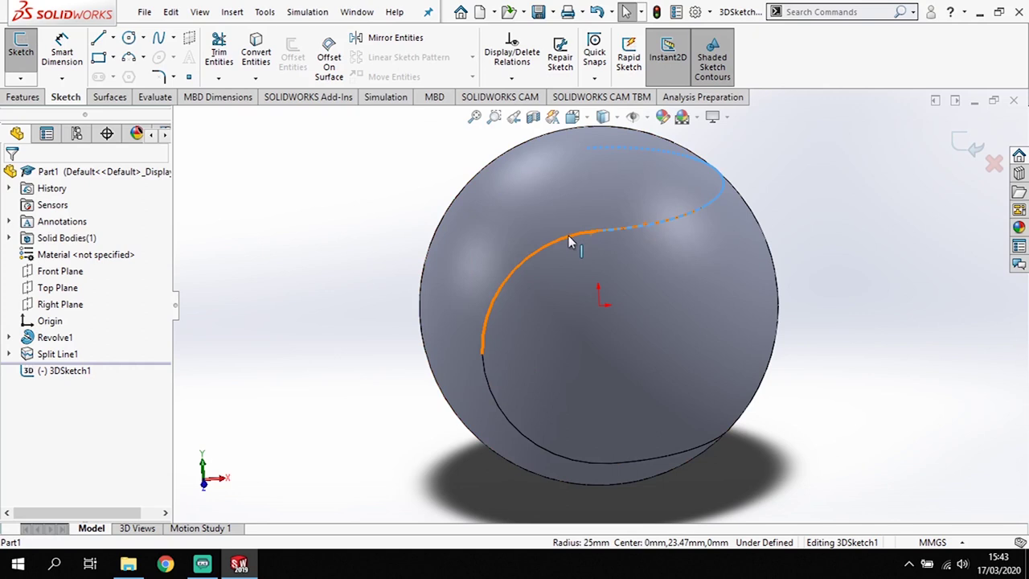
pyautogui.keyDown('ctrl'); pyautogui.click(569, 241); pyautogui.keyUp('ctrl')
pyautogui.keyDown('ctrl'); pyautogui.click(493, 400); pyautogui.keyUp('ctrl')
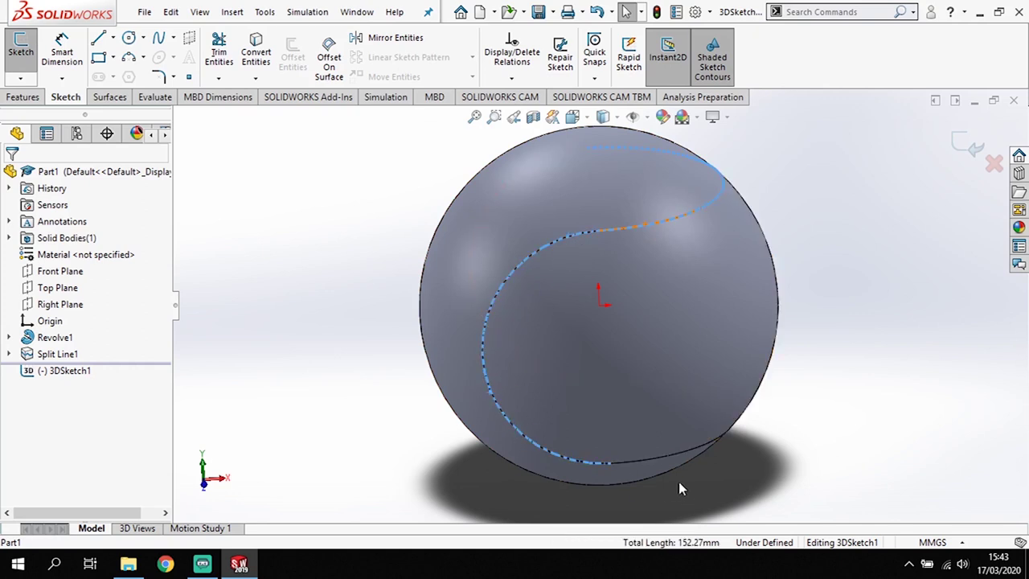
pyautogui.keyDown('ctrl'); pyautogui.click(715, 398); pyautogui.keyUp('ctrl')
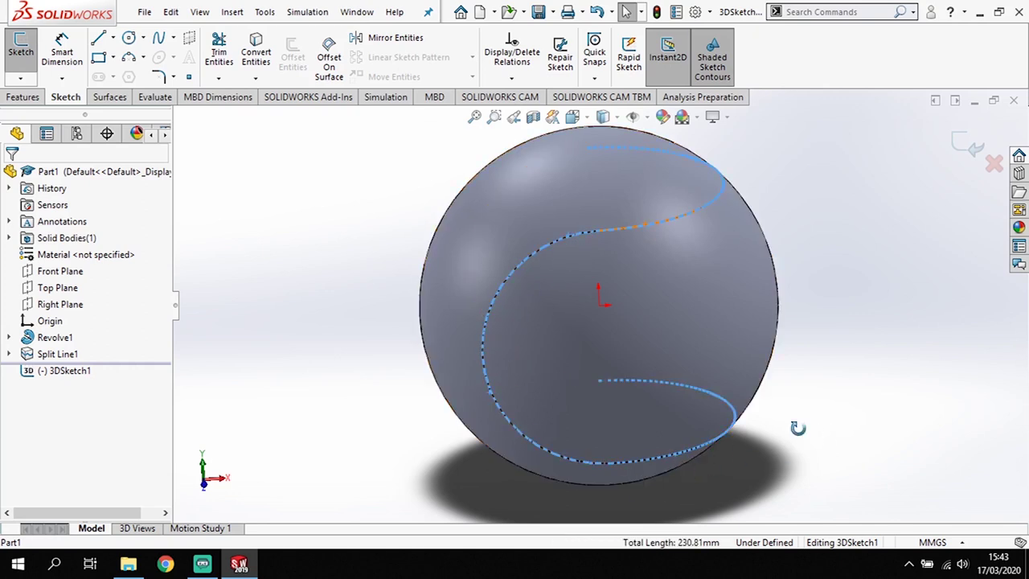
# - Select the remaining seam arcs and convert them into 304.54 mm of sketch curves
pyautogui.moveTo(797, 427); pyautogui.dragTo(673, 442, button='middle')
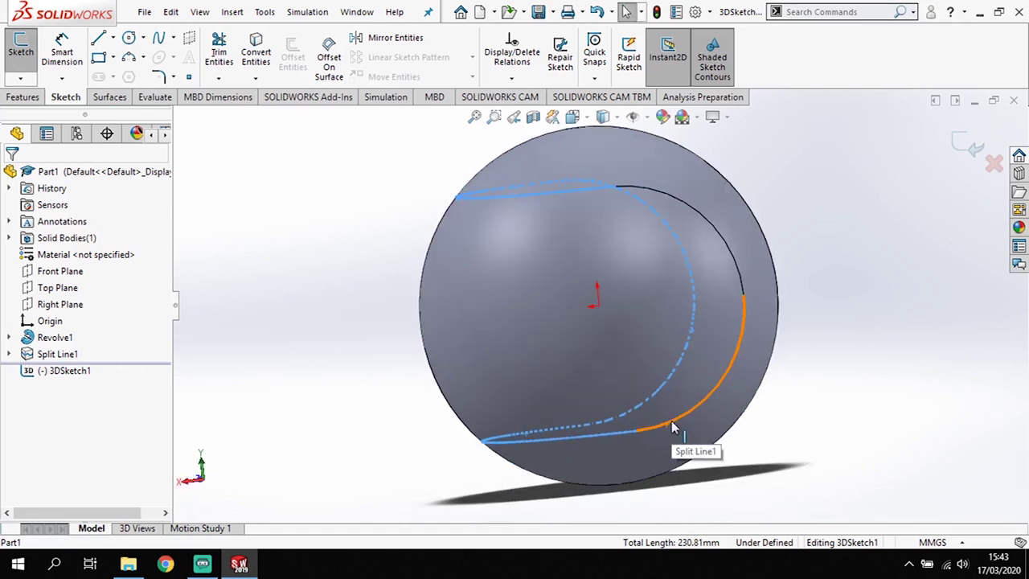
pyautogui.keyDown('ctrl'); pyautogui.click(673, 428); pyautogui.keyUp('ctrl')
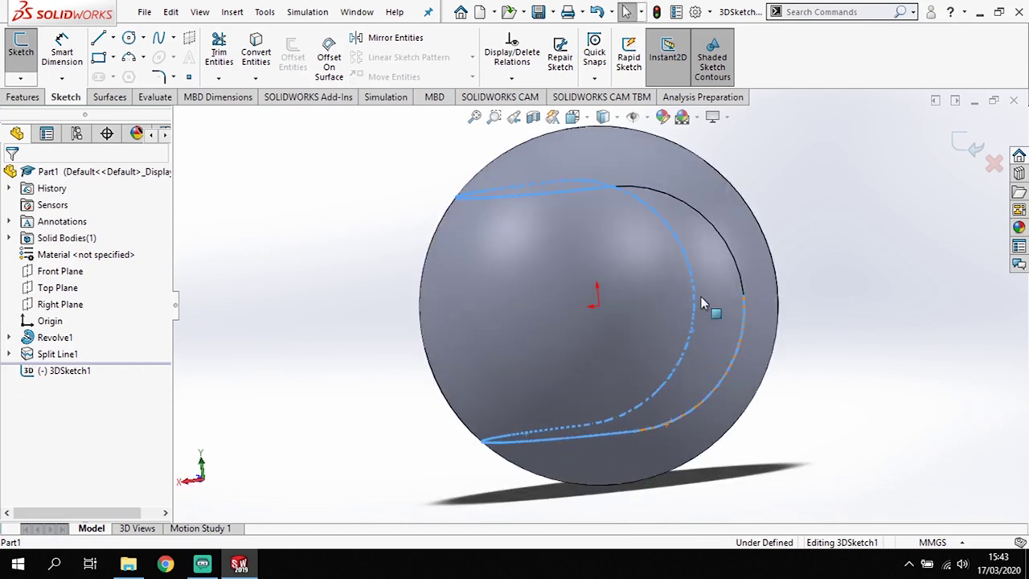
pyautogui.keyDown('ctrl'); pyautogui.click(728, 251); pyautogui.keyUp('ctrl')
pyautogui.moveTo(836, 421); pyautogui.dragTo(744, 316, button='middle')
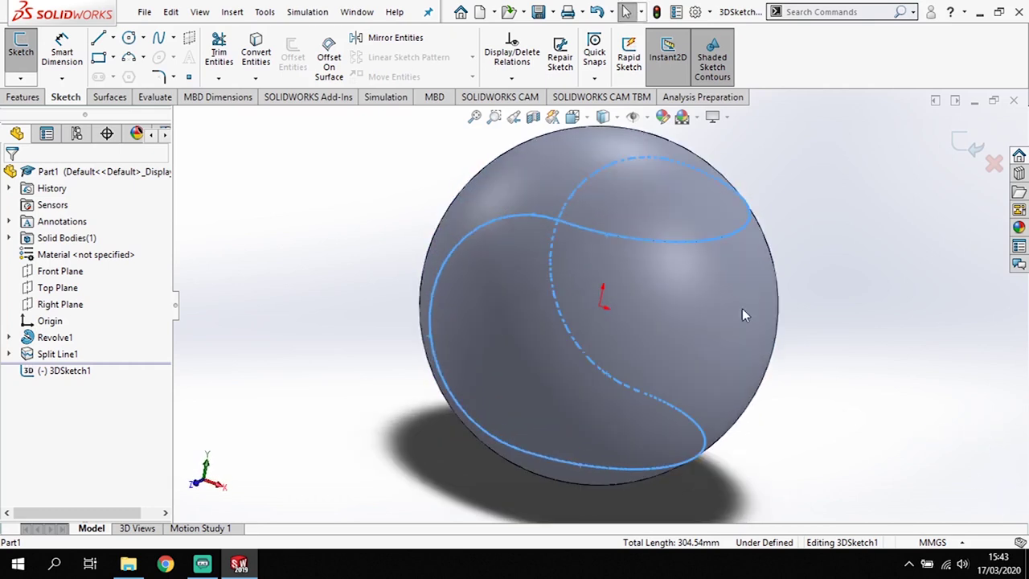
pyautogui.click(257, 54)
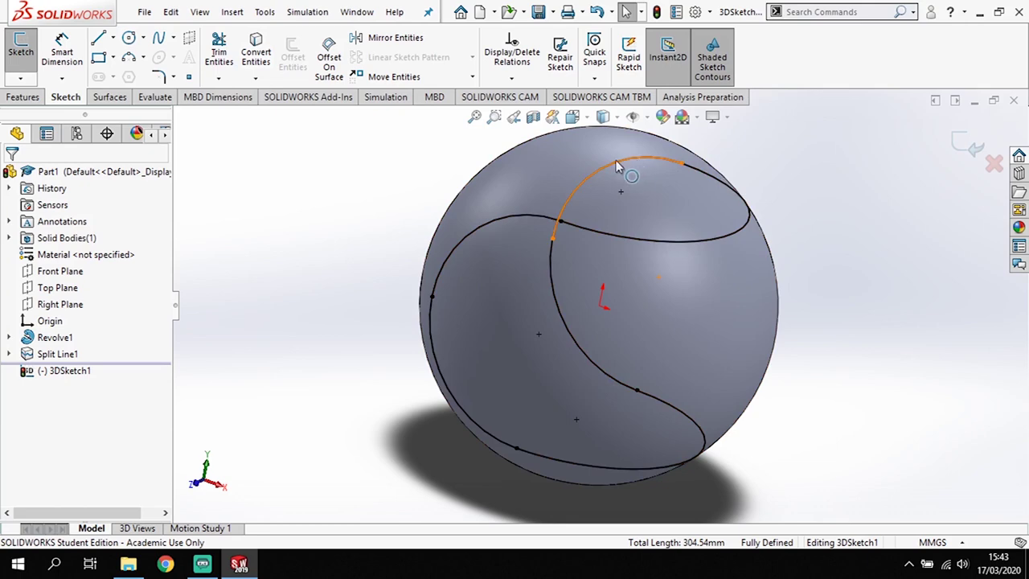
pyautogui.moveTo(820, 370)
pyautogui.mouseDown(button='middle')
pyautogui.moveTo(756, 484)
pyautogui.moveTo(972, 426)
pyautogui.moveTo(834, 447)
pyautogui.mouseUp(button='middle')
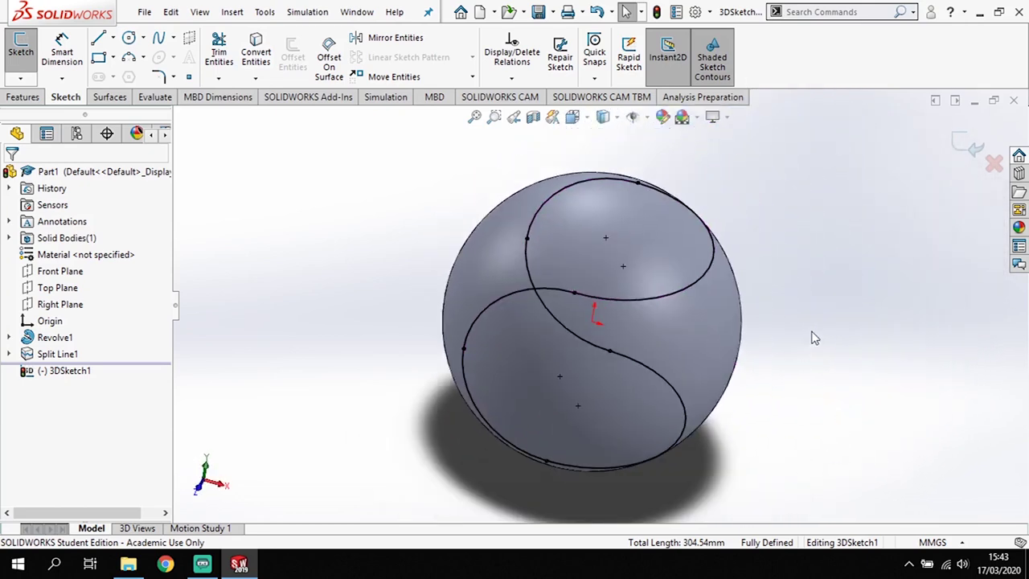
# - Close 3DSketch1, view the ball from the Front, and open Sketch3 on the Front Plane
pyautogui.click(958, 151)
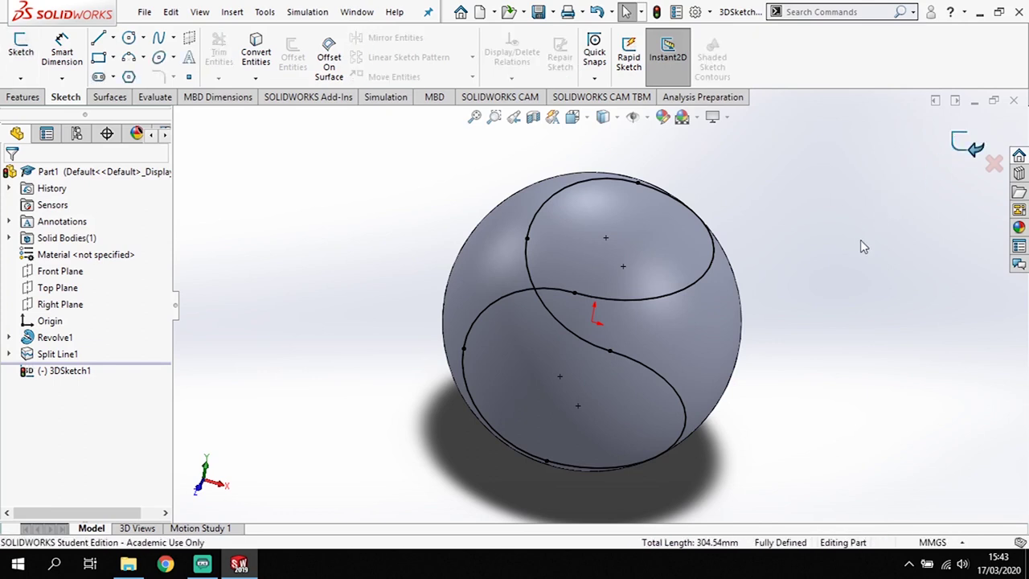
pyautogui.click(843, 327)
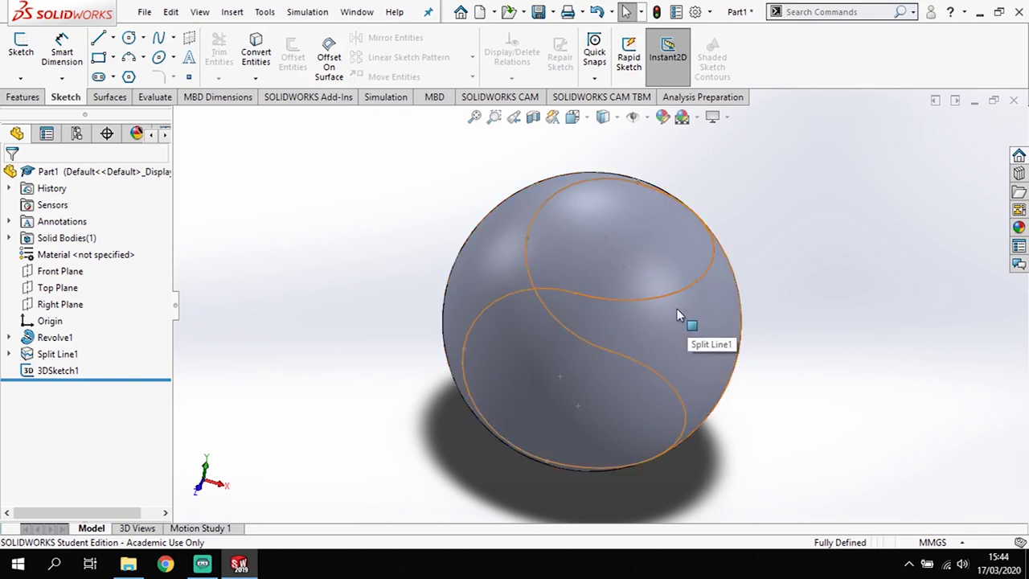
pyautogui.press('space')
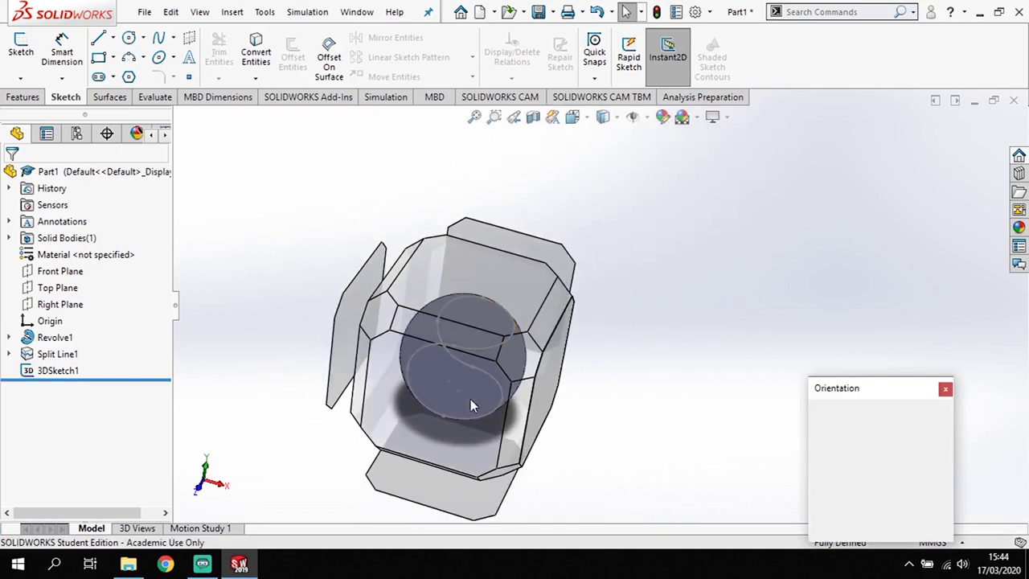
pyautogui.click(470, 398)
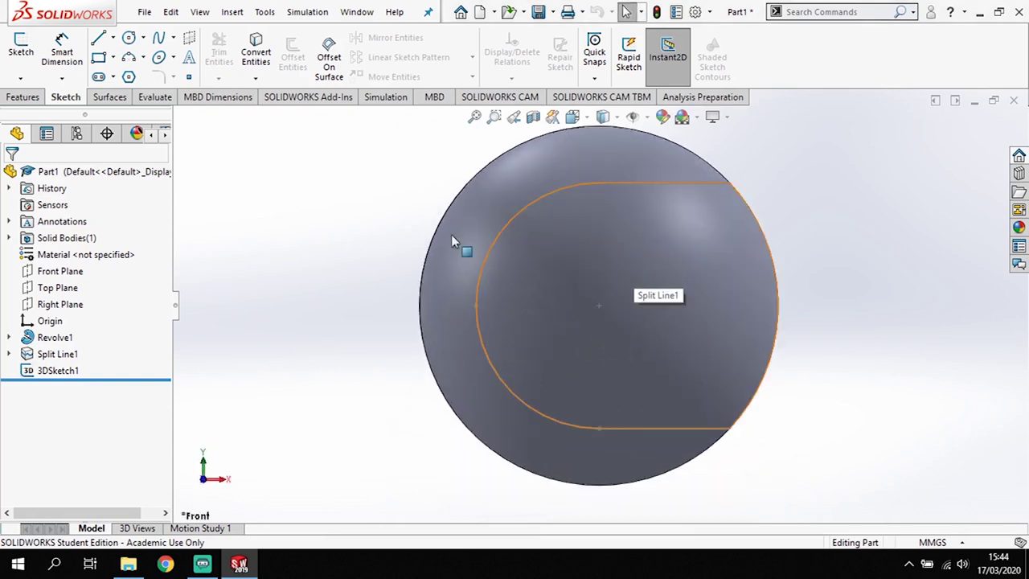
pyautogui.click(66, 276)
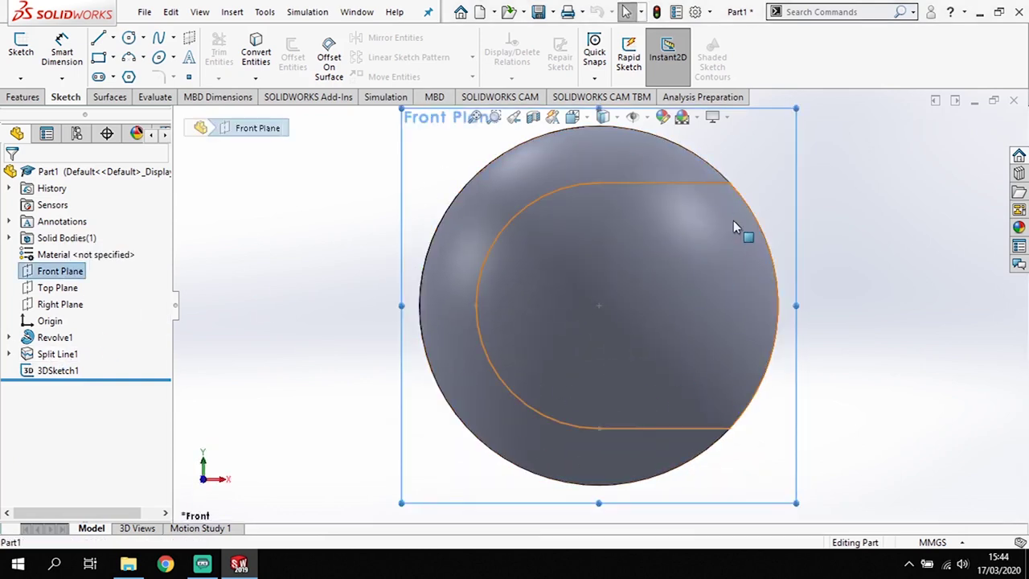
pyautogui.click(21, 50)
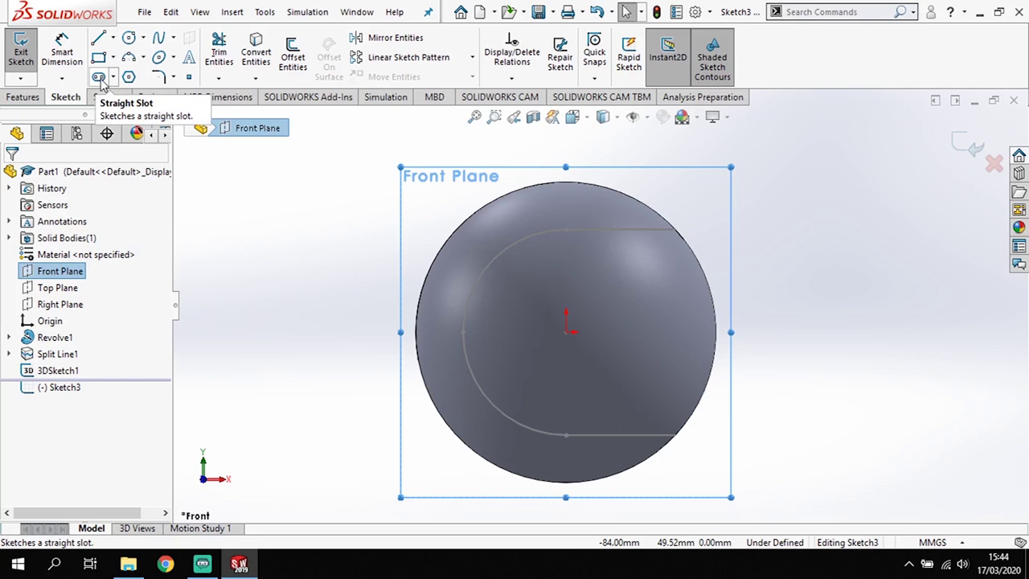
# - Draw a small straight slot at the seam's upper-right end on the sphere's edge
pyautogui.click(100, 82)
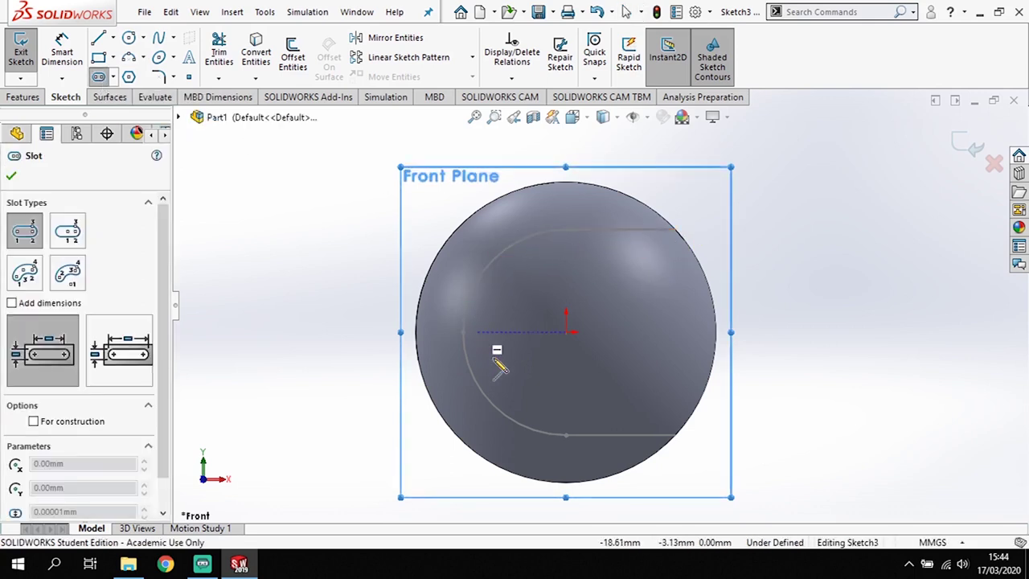
pyautogui.click(677, 215)
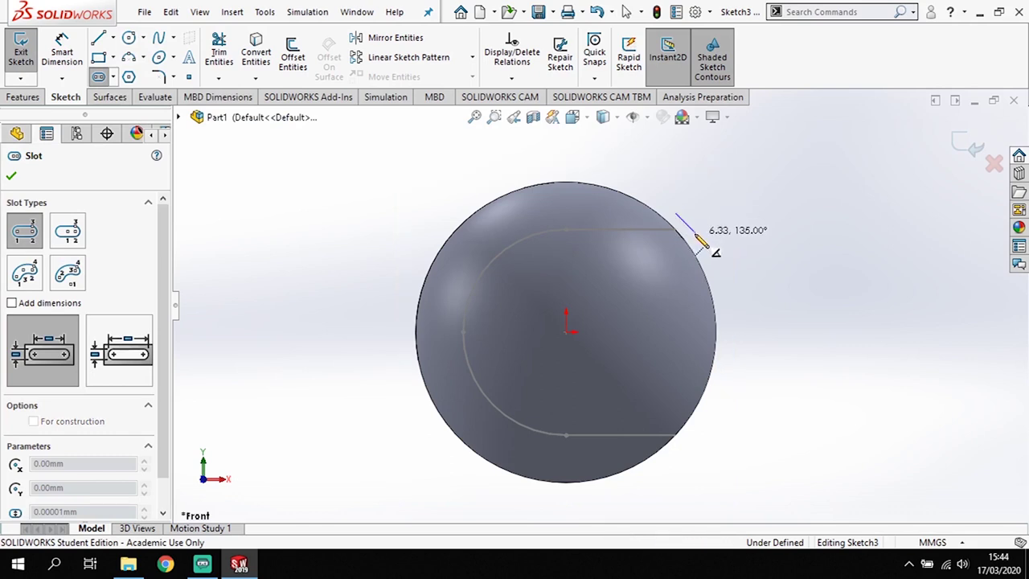
pyautogui.click(696, 234)
pyautogui.click(707, 234)
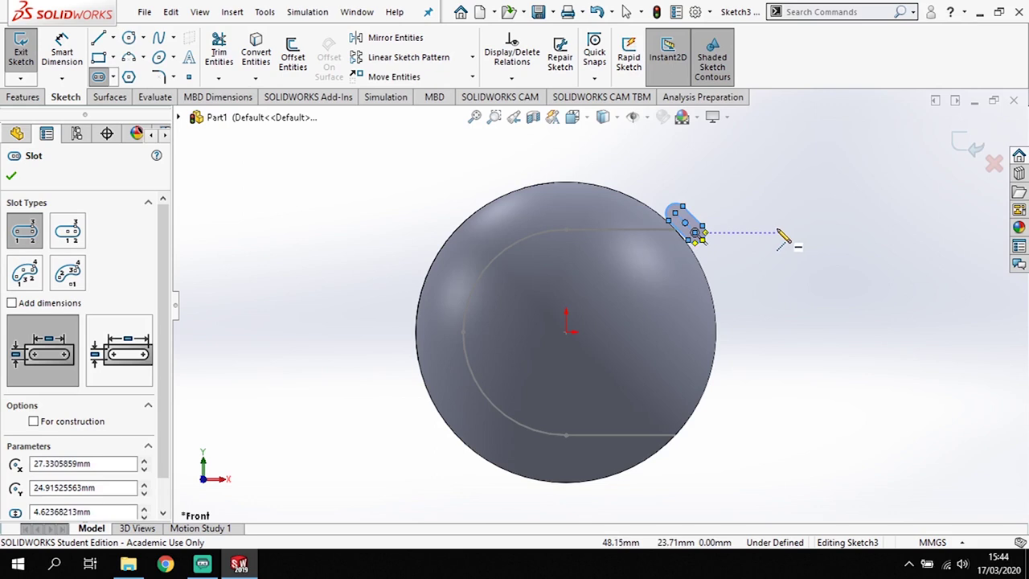
pyautogui.press('Escape')
pyautogui.scroll(-2, 667, 241)
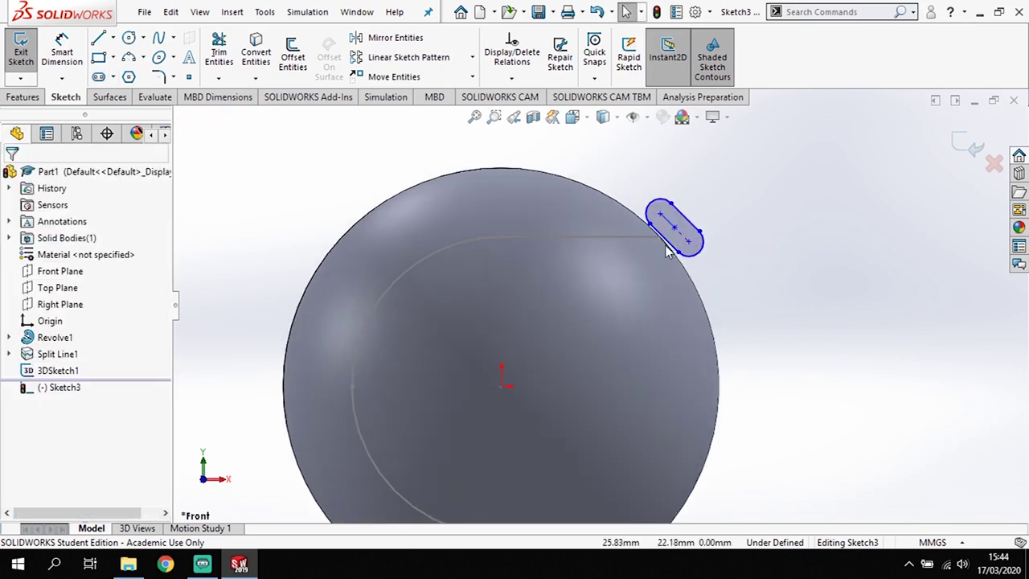
pyautogui.scroll(-2, 665, 250)
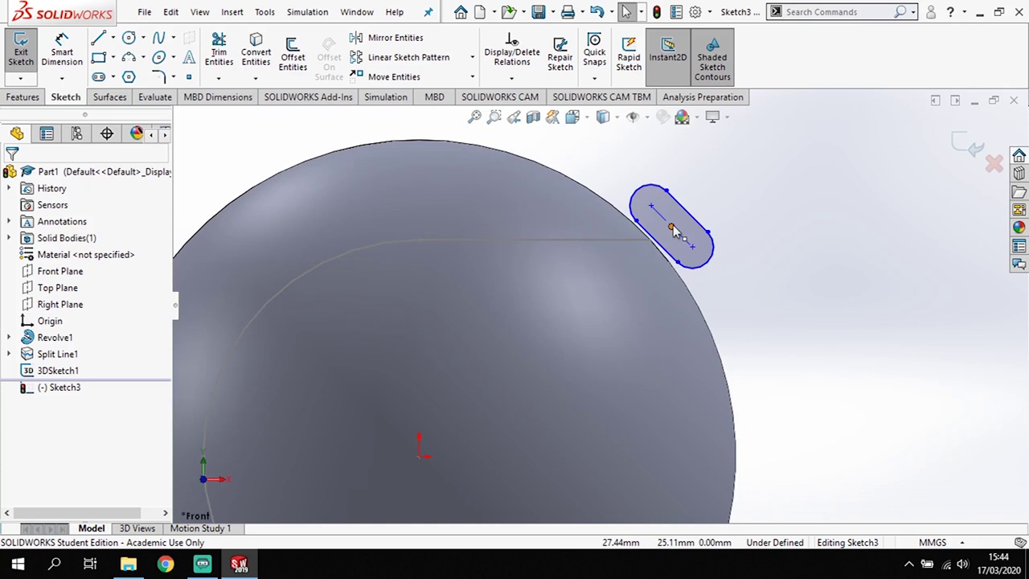
pyautogui.click(672, 229)
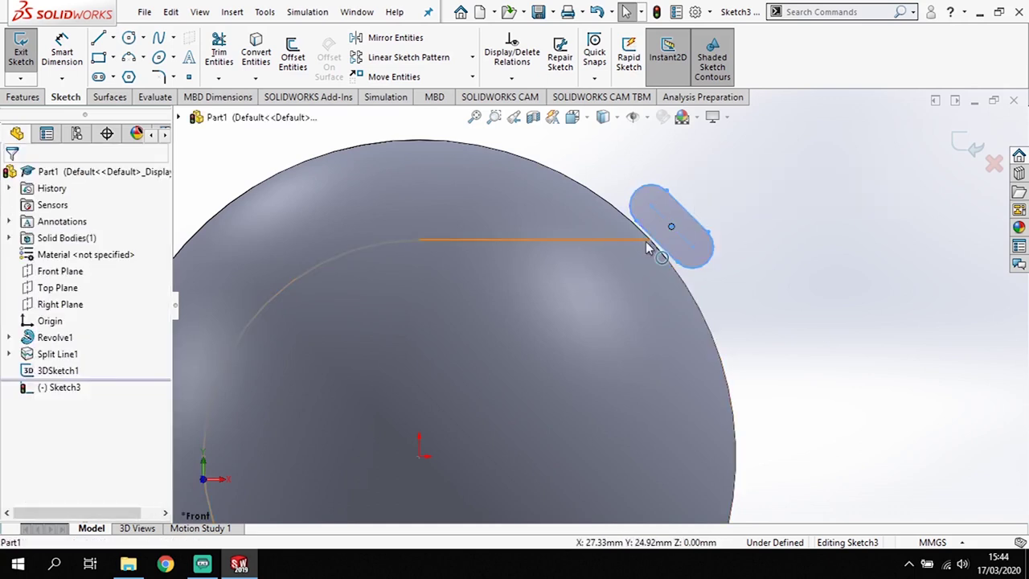
# - Add a Pierce relation between the slot centre and the 3DSketch1 seam curve
pyautogui.keyDown('ctrl'); pyautogui.click(648, 248); pyautogui.keyUp('ctrl')
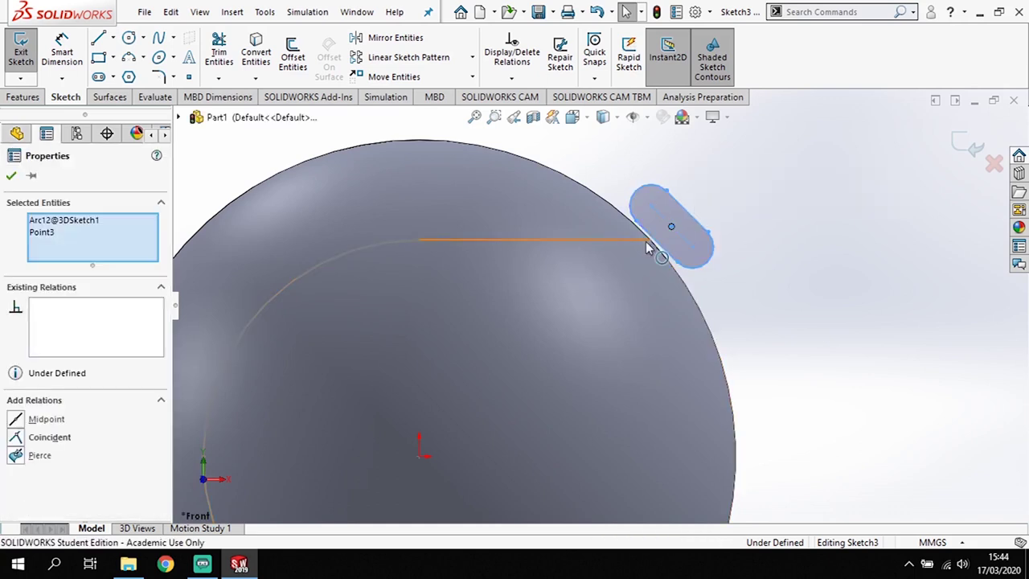
pyautogui.click(16, 455)
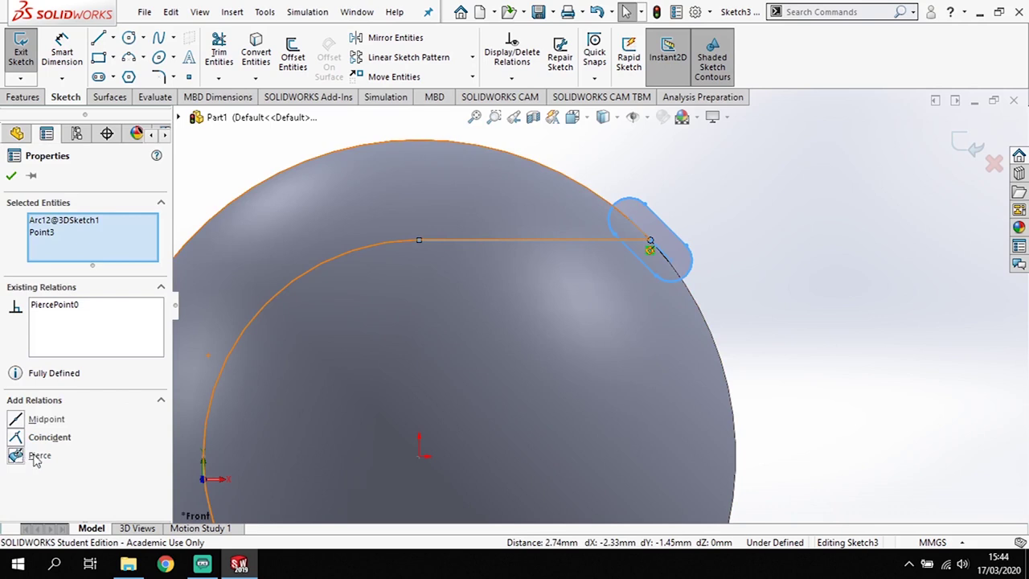
pyautogui.press('Escape')
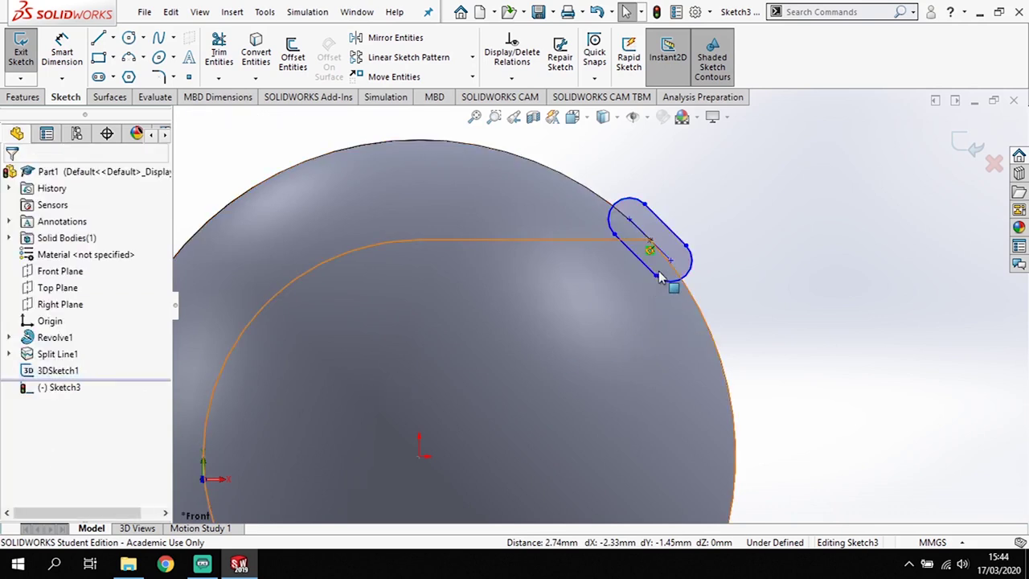
# - Make the slot centreline tangent to the sphere's silhouette edge
pyautogui.scroll(-2, 659, 278)
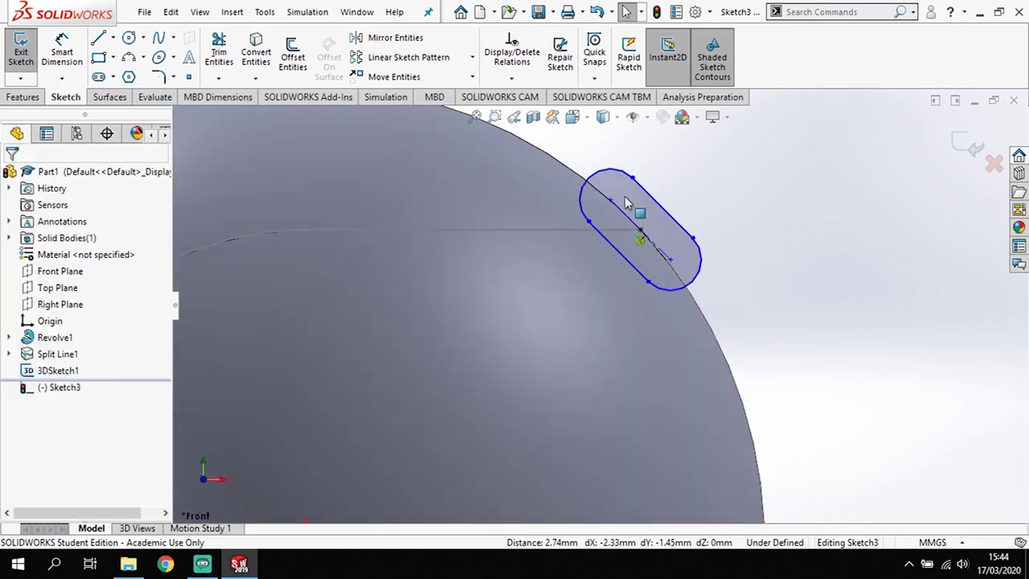
pyautogui.click(664, 257)
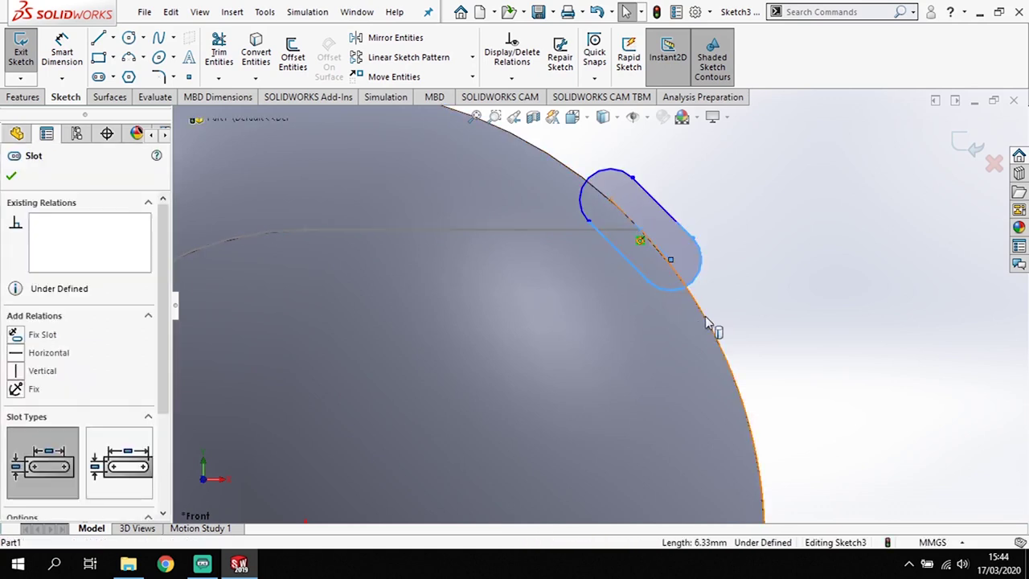
pyautogui.click(707, 321)
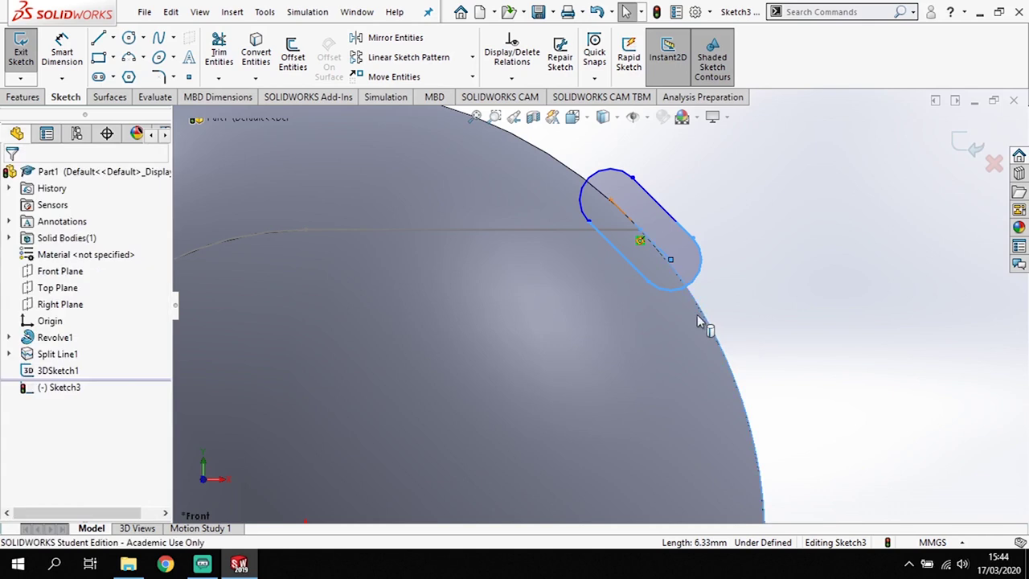
pyautogui.keyDown('ctrl'); pyautogui.click(668, 257); pyautogui.keyUp('ctrl')
pyautogui.click(16, 419)
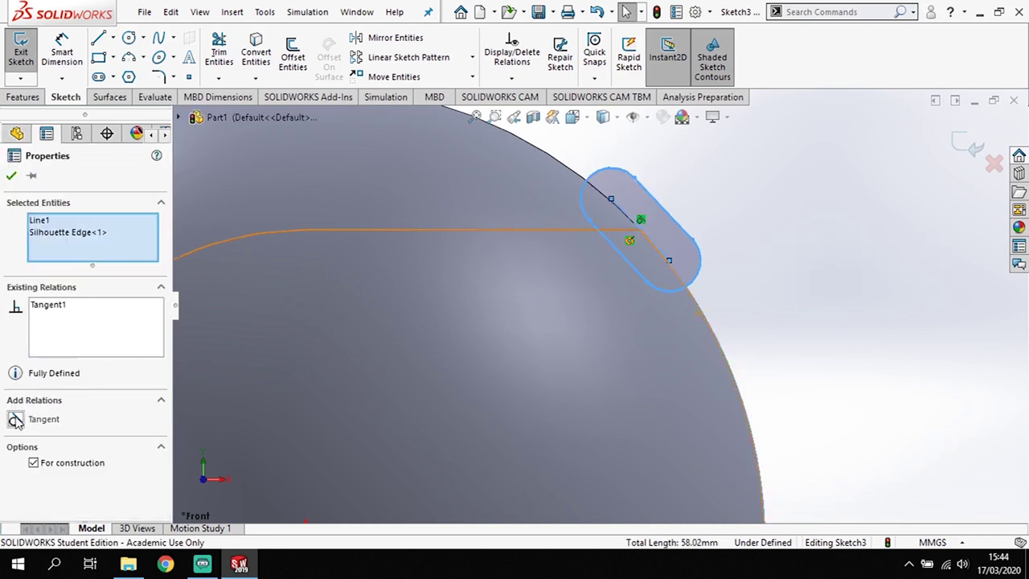
pyautogui.press('Escape')
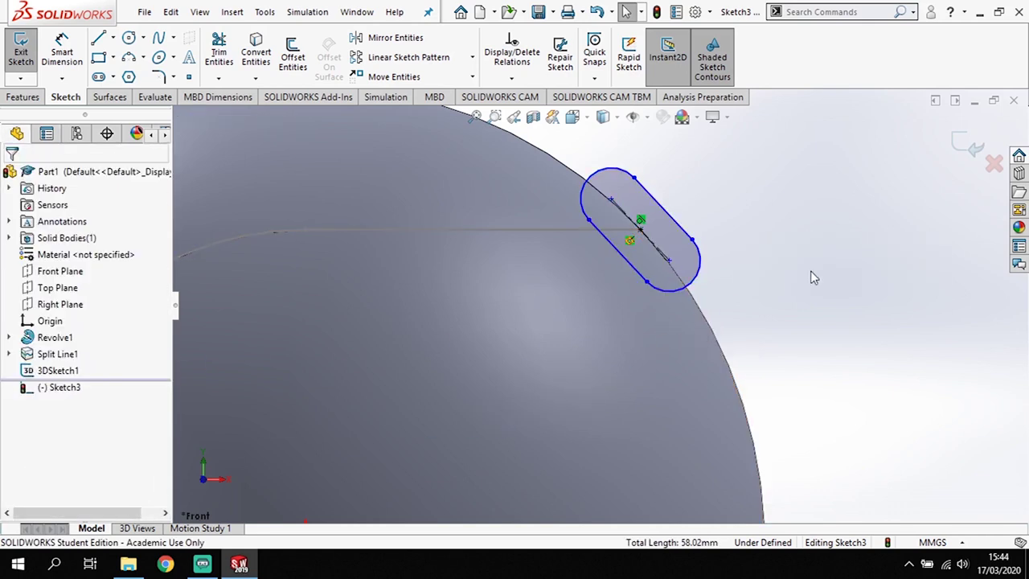
pyautogui.click(62, 53)
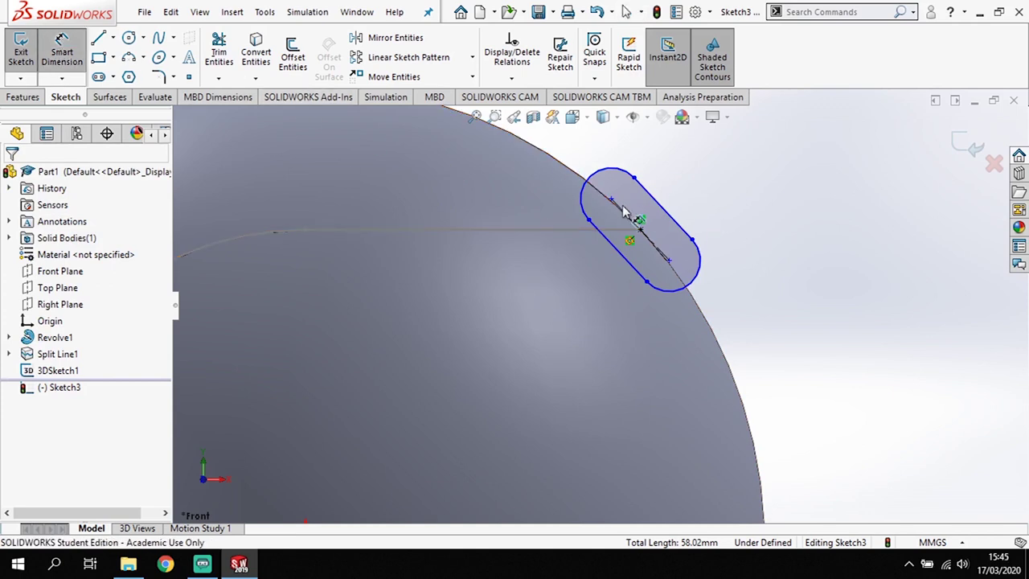
# - Dimension the slot centreline length to 0.75 mm
pyautogui.click(623, 211)
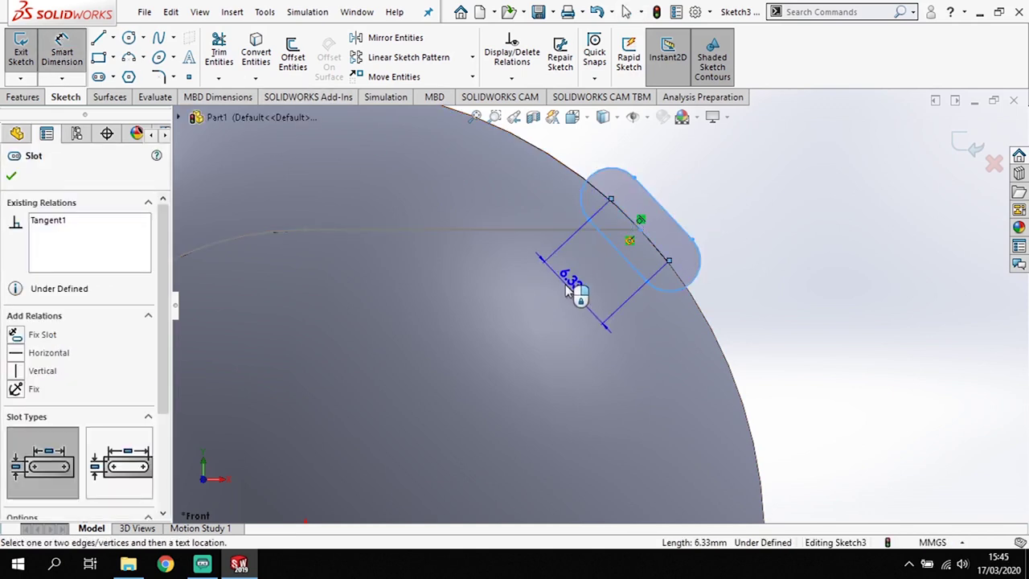
pyautogui.click(561, 287)
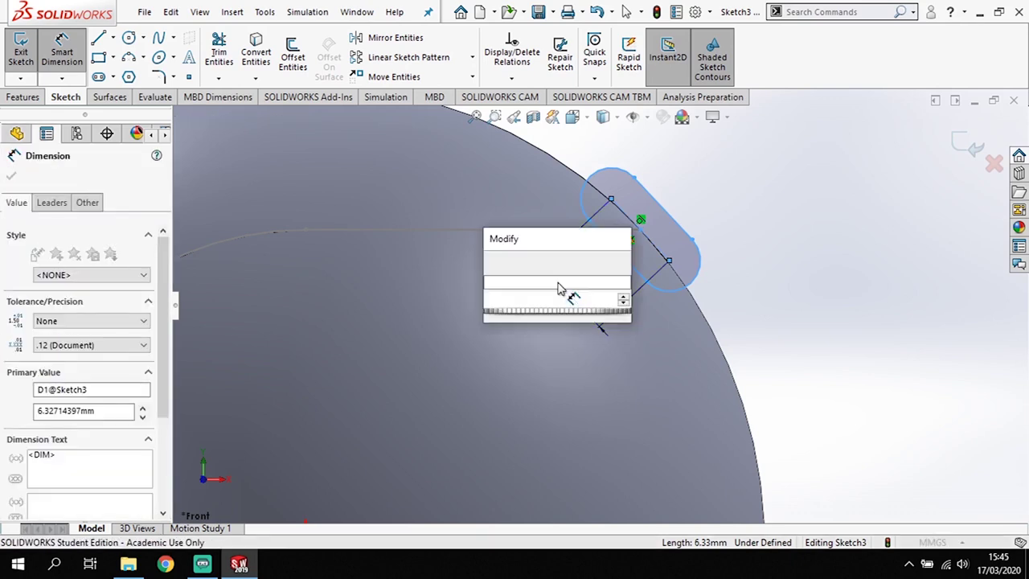
pyautogui.press('Return')
pyautogui.write('0.75')
pyautogui.press('Return')
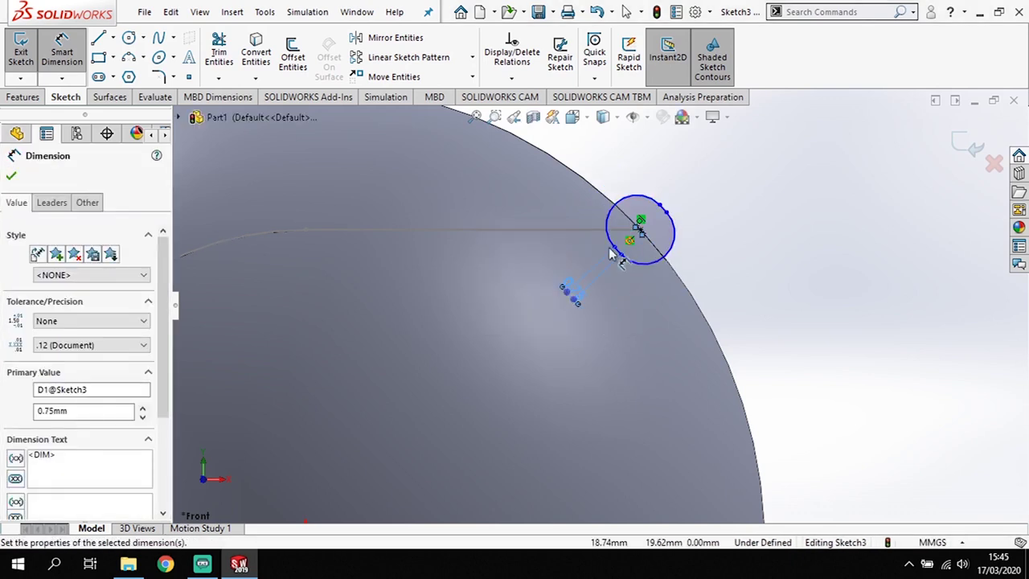
pyautogui.scroll(-3, 673, 260)
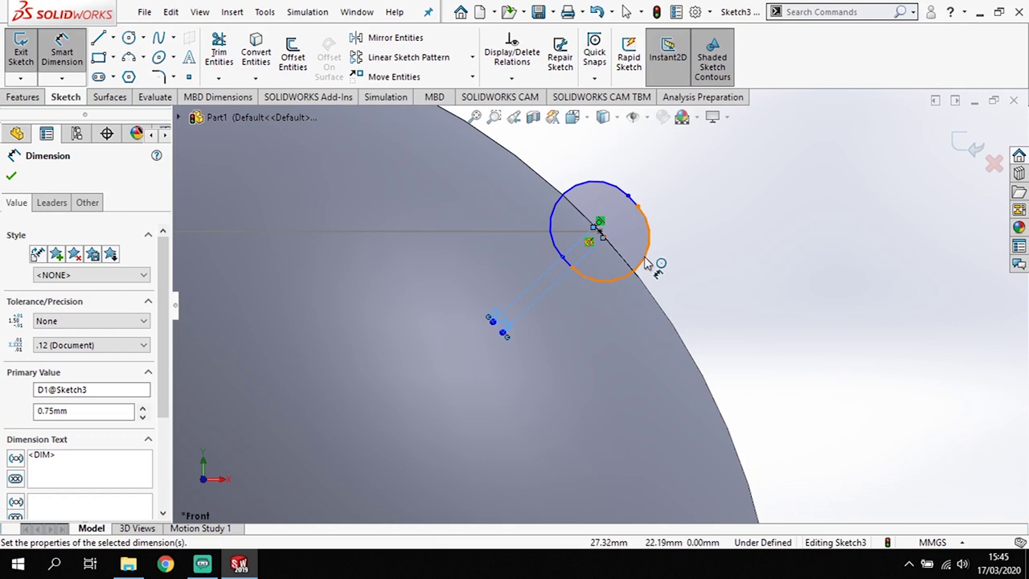
# - Dimension the slot's end arc radius to 1 mm, fully defining Sketch3
pyautogui.click(651, 265)
pyautogui.click(711, 336)
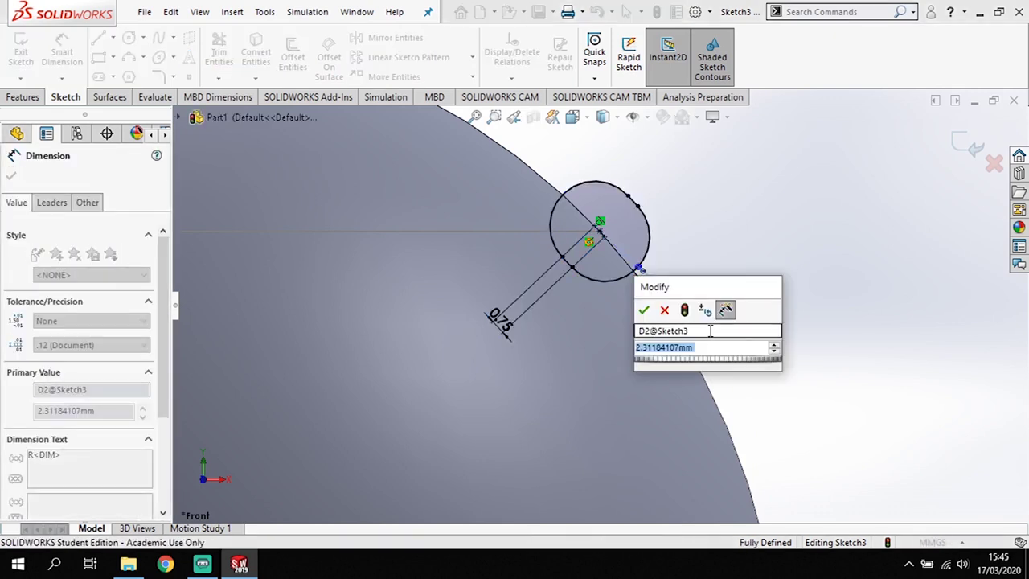
pyautogui.click(709, 331)
pyautogui.write('Distance')
pyautogui.press('Return')
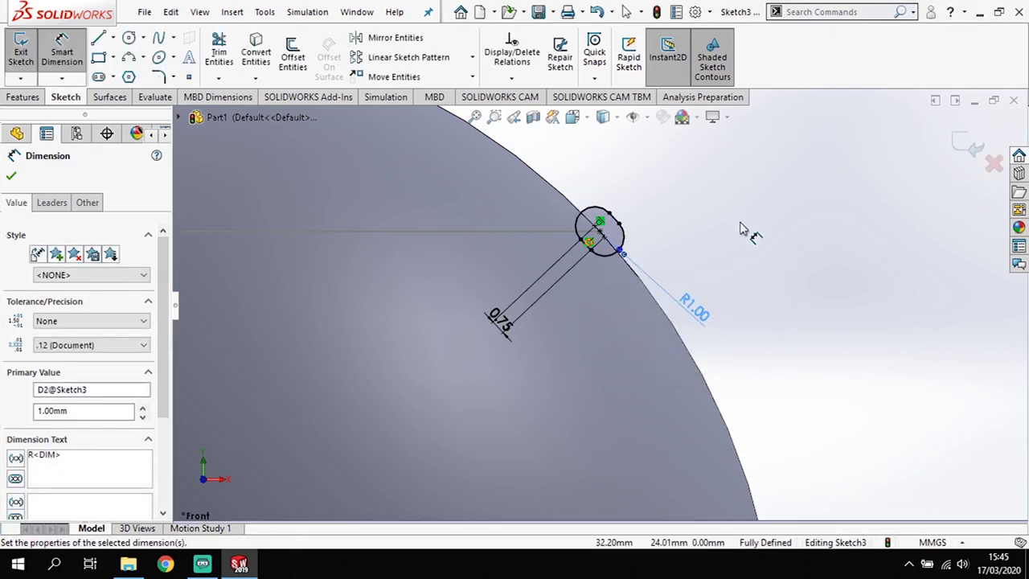
pyautogui.moveTo(743, 229)
pyautogui.mouseDown(button='middle')
pyautogui.moveTo(726, 231)
pyautogui.moveTo(730, 239)
pyautogui.mouseUp(button='middle')
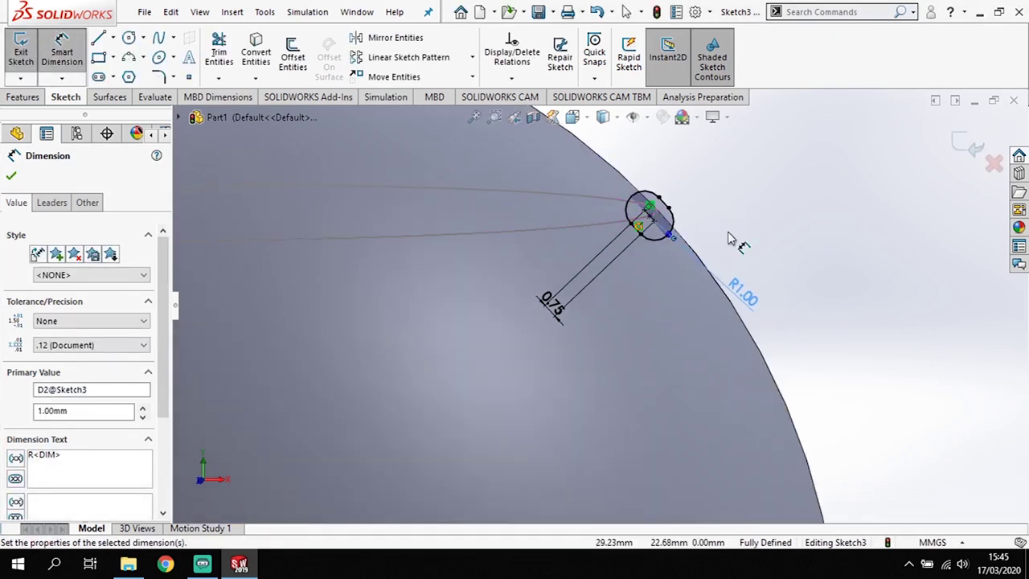
pyautogui.scroll(5, 747, 246)
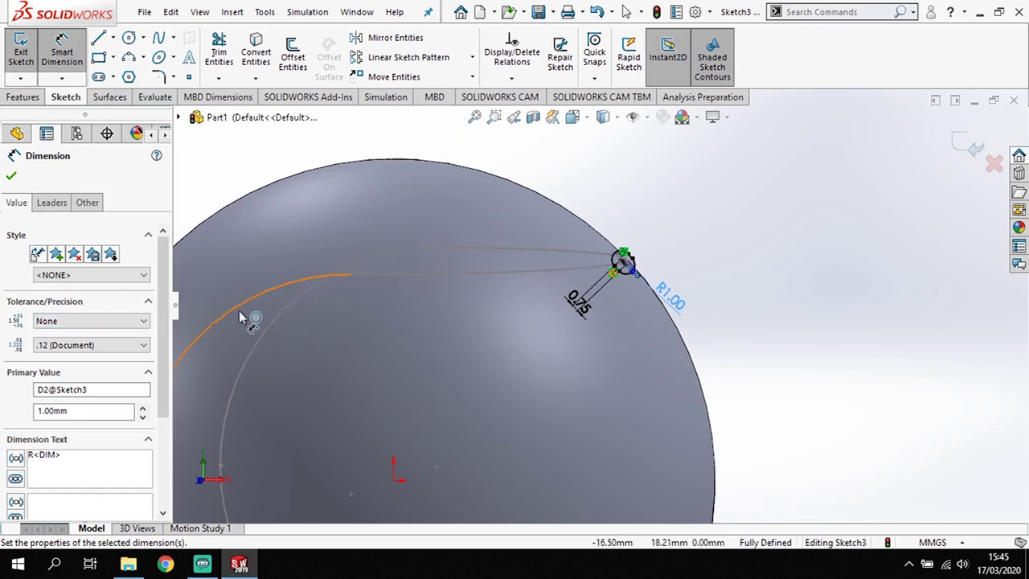
# - Exit Sketch3 and start a Swept Cut using Sketch3 as profile and 3DSketch1 as path
pyautogui.click(19, 99)
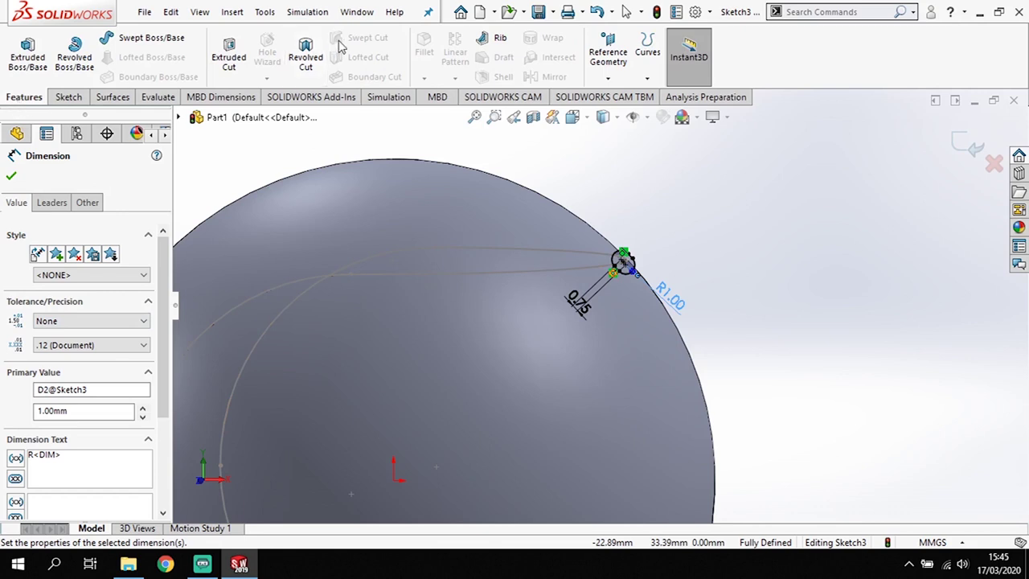
pyautogui.click(962, 152)
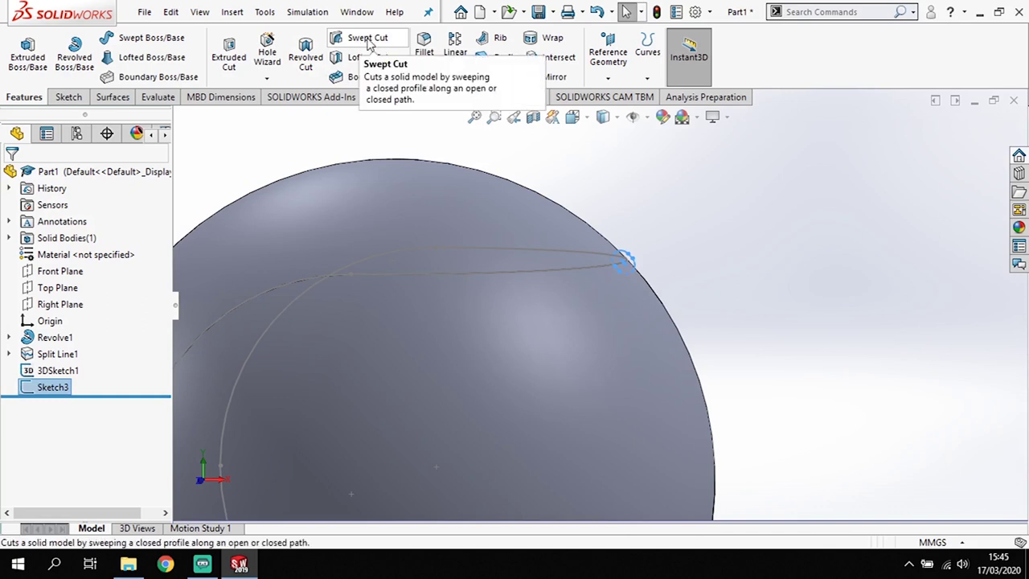
pyautogui.click(369, 40)
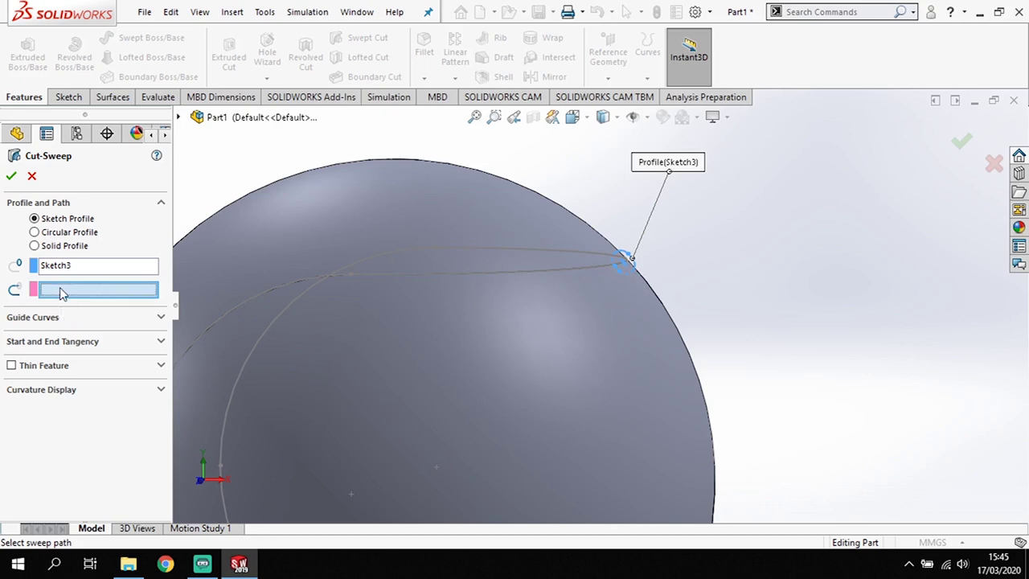
pyautogui.click(463, 276)
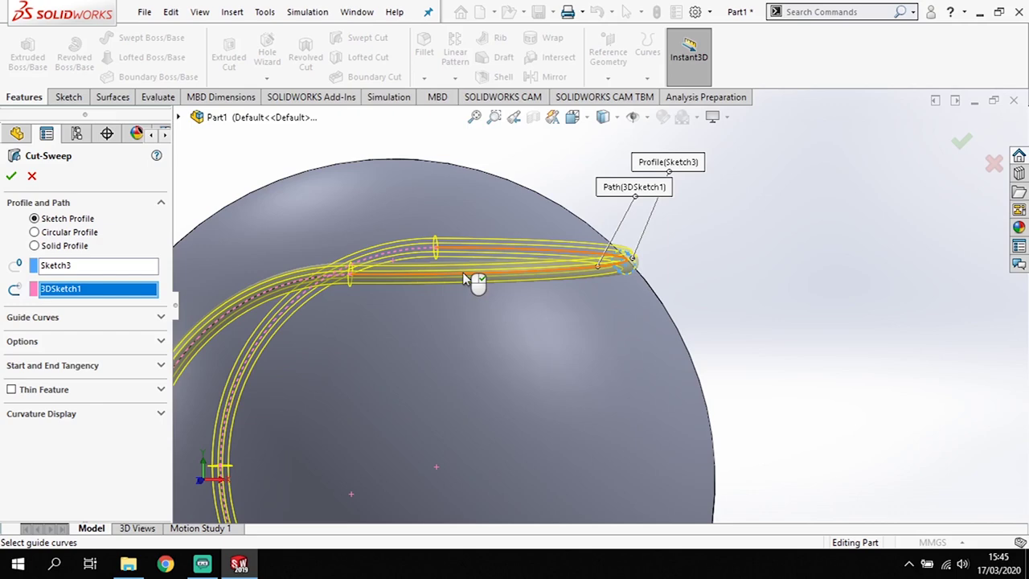
pyautogui.scroll(3, 742, 349)
pyautogui.moveTo(742, 349); pyautogui.dragTo(473, 221, button='middle')
pyautogui.scroll(2, 764, 344)
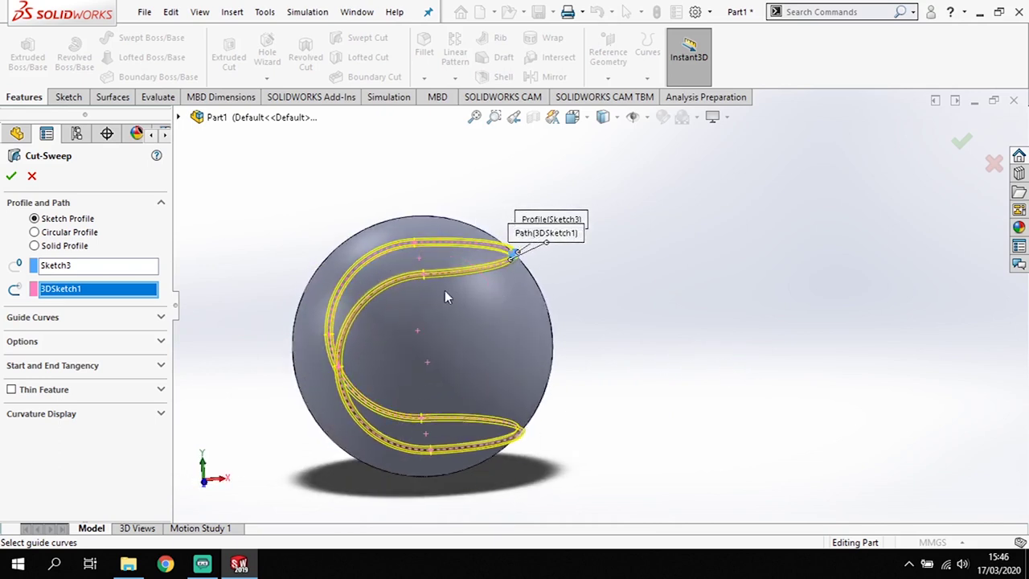
# - Confirm the swept cut as Cut-Sweep1 and orbit to inspect the groove
pyautogui.click(956, 140)
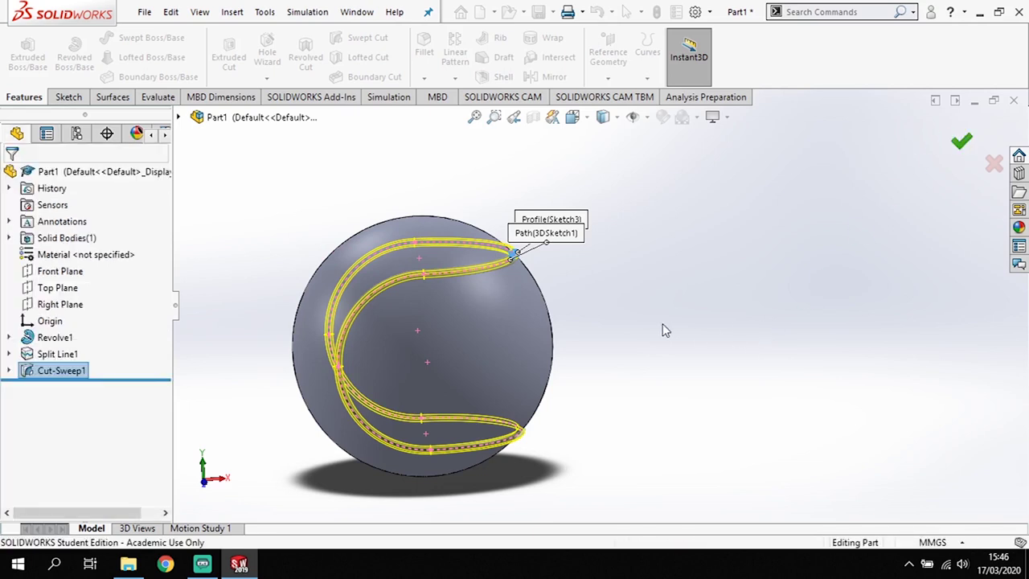
pyautogui.click(640, 298)
pyautogui.scroll(-3, 659, 303)
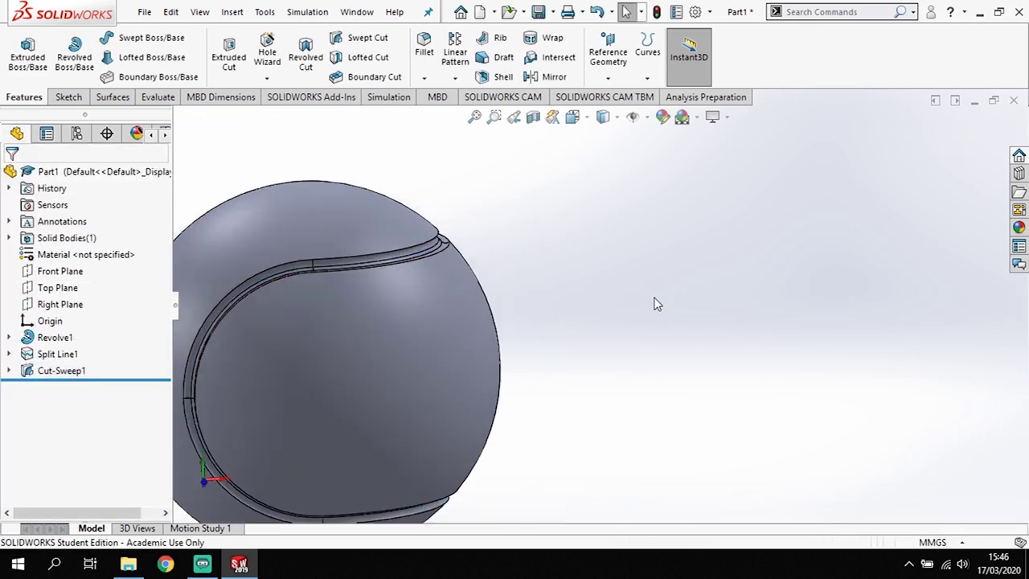
pyautogui.scroll(3, 655, 304)
pyautogui.moveTo(655, 304)
pyautogui.mouseDown(button='middle')
pyautogui.moveTo(608, 255)
pyautogui.moveTo(666, 319)
pyautogui.moveTo(641, 286)
pyautogui.moveTo(641, 309)
pyautogui.mouseUp(button='middle')
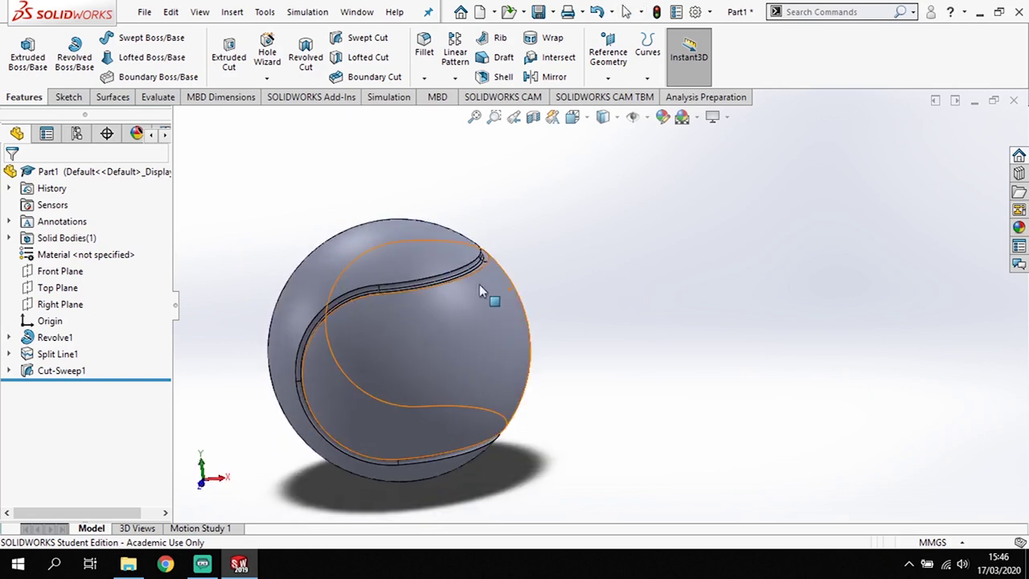
pyautogui.scroll(-1, 554, 296)
pyautogui.scroll(-2, 554, 295)
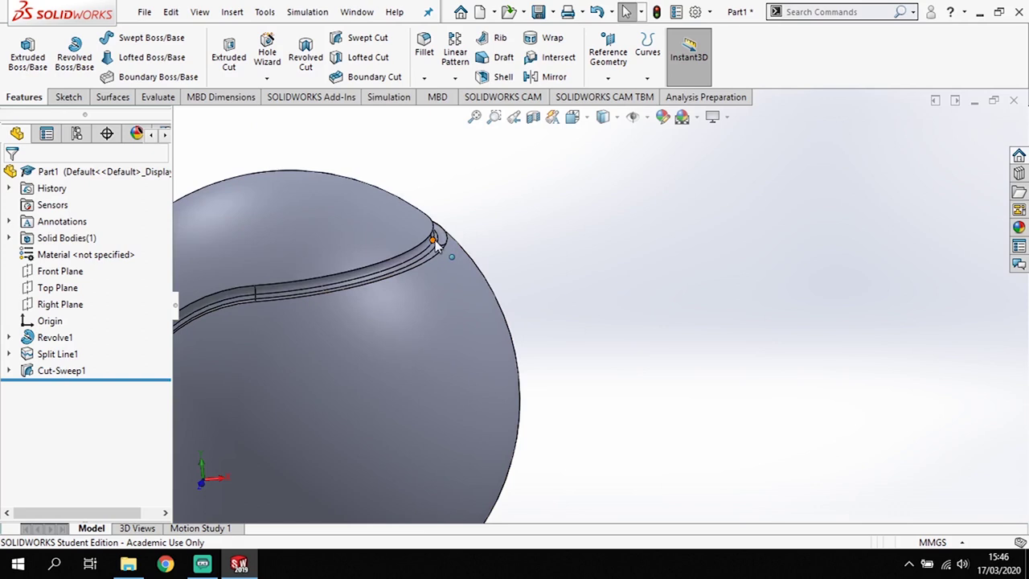
# - Select Cut-Sweep1 in the tree to review the groove around the ball
pyautogui.click(62, 372)
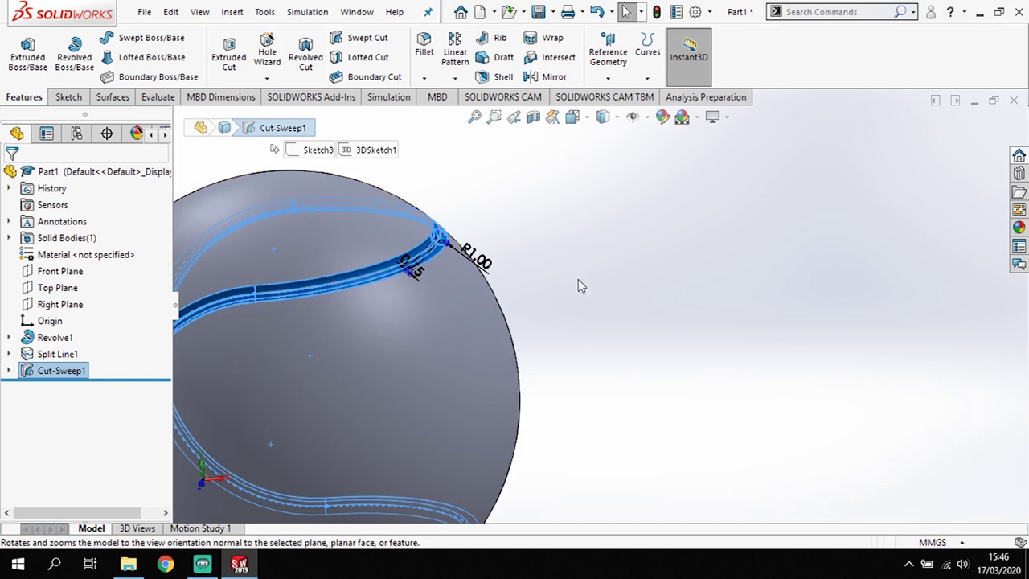
pyautogui.scroll(3, 563, 287)
pyautogui.scroll(-3, 562, 288)
pyautogui.scroll(3, 523, 316)
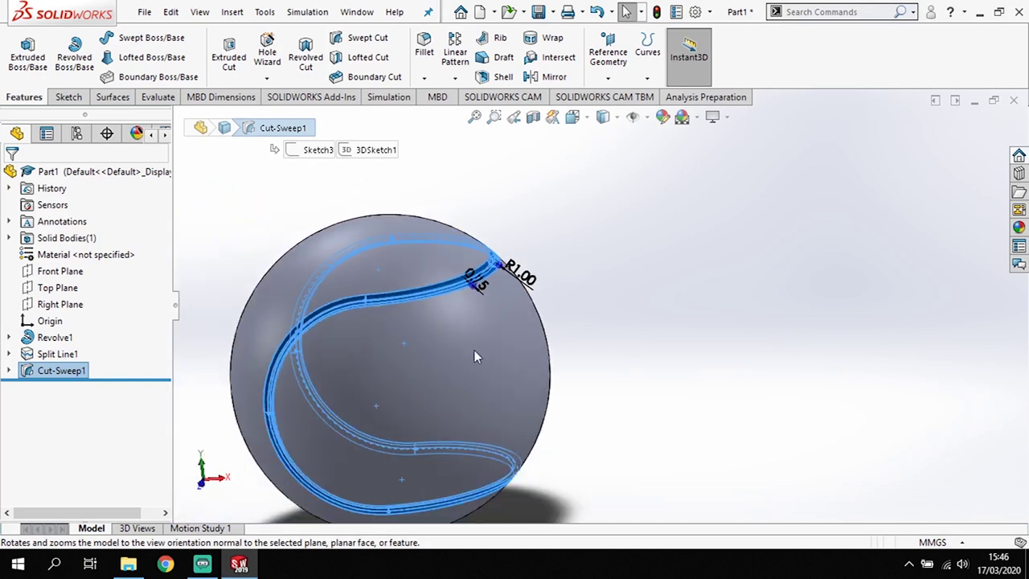
pyautogui.moveTo(473, 356); pyautogui.dragTo(369, 338, button='middle')
pyautogui.click(271, 317)
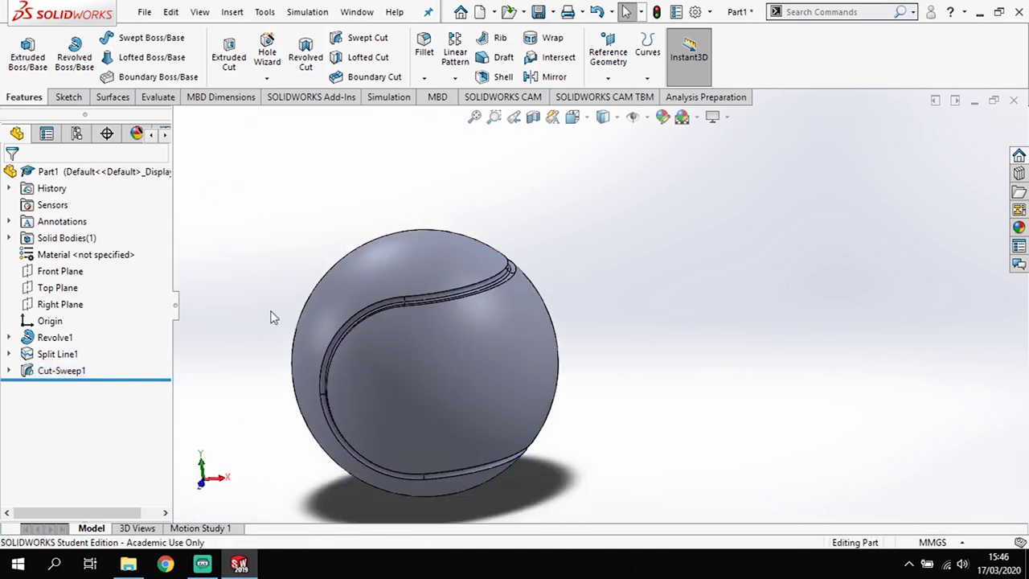
pyautogui.rightClick(69, 372)
# - Apply a white matte rubber appearance to the Cut-Sweep1 feature only
pyautogui.click(149, 240)
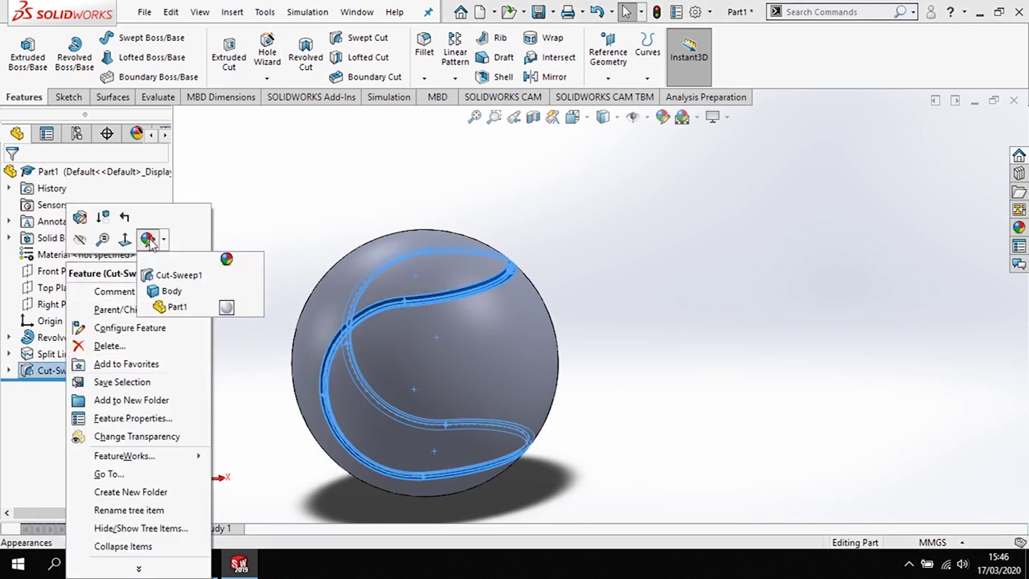
pyautogui.click(173, 275)
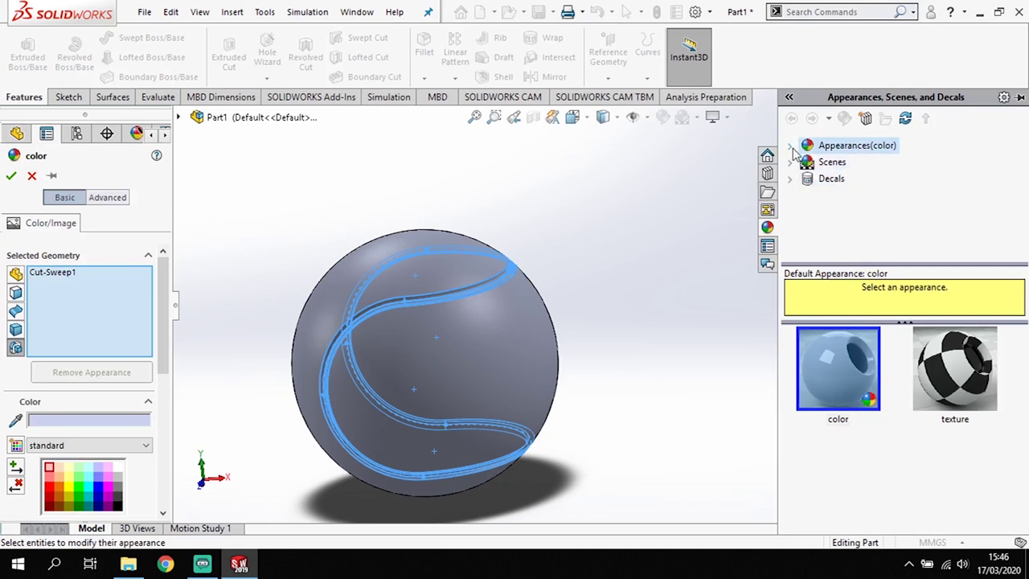
pyautogui.click(791, 147)
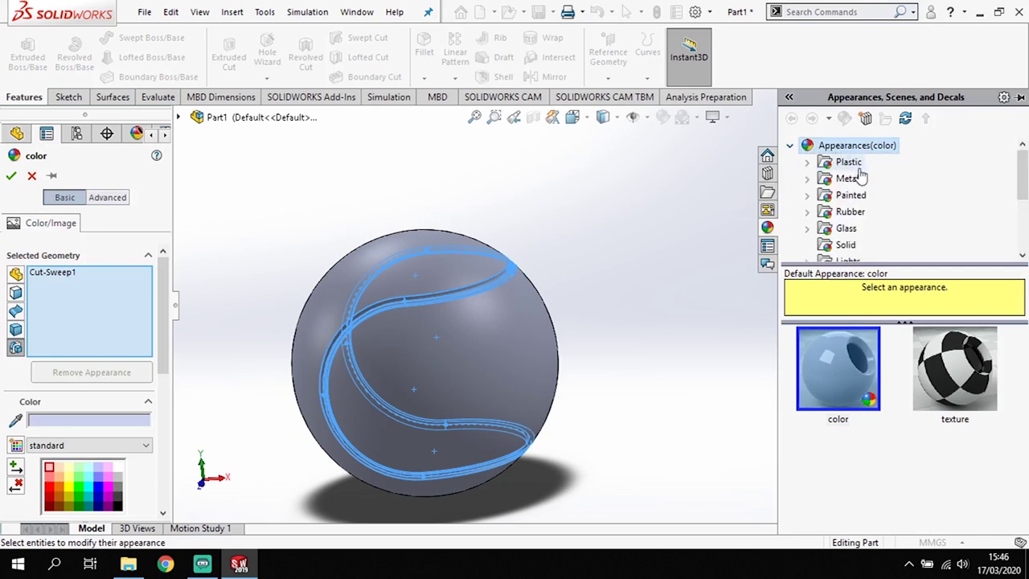
pyautogui.click(836, 215)
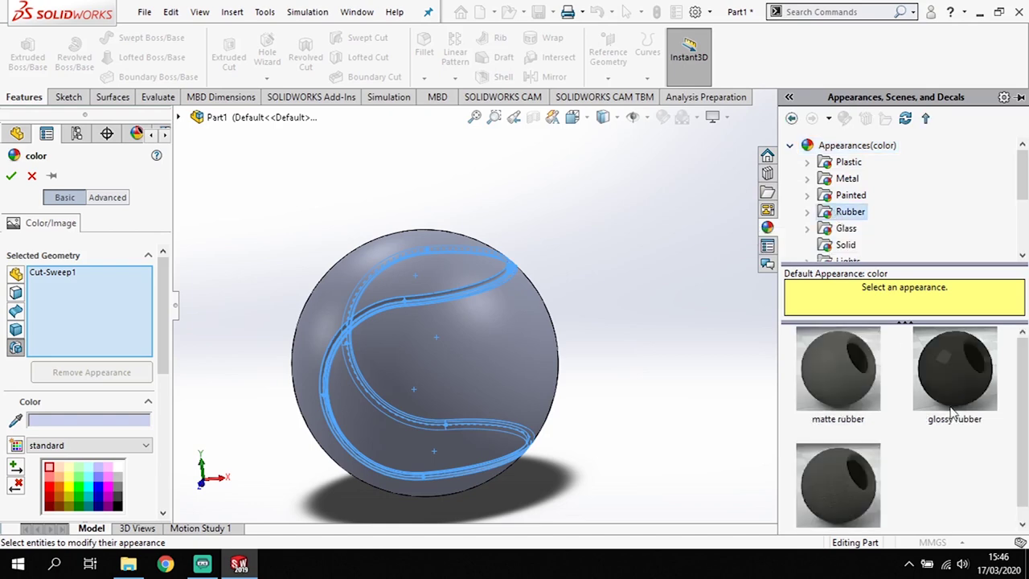
pyautogui.scroll(-1, 842, 398)
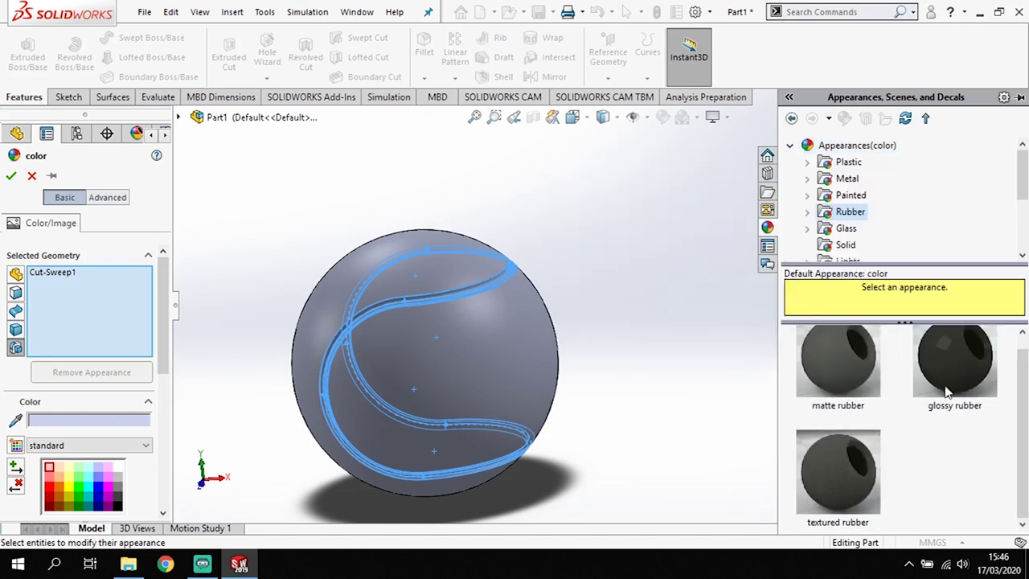
pyautogui.scroll(1, 852, 496)
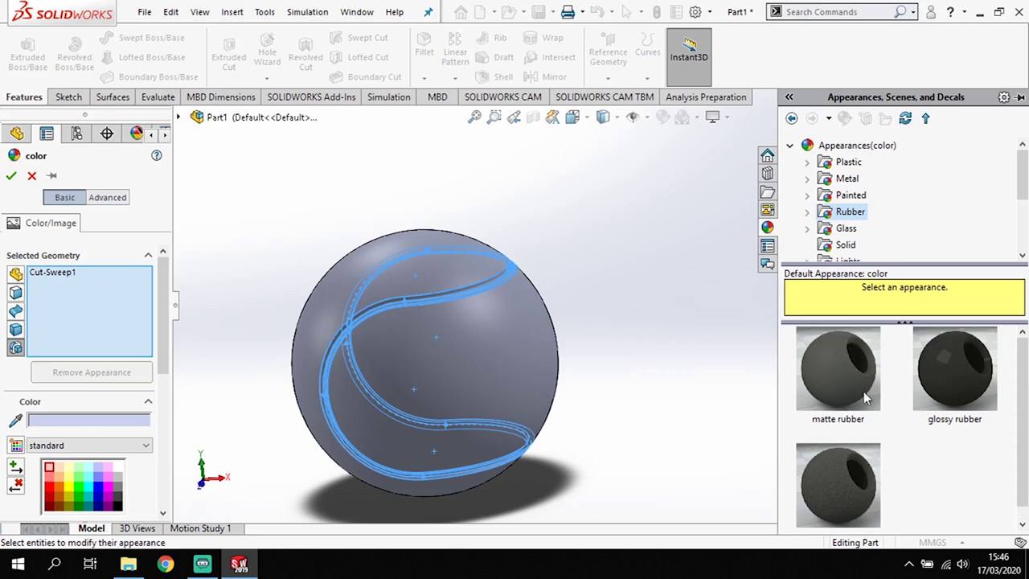
pyautogui.click(838, 379)
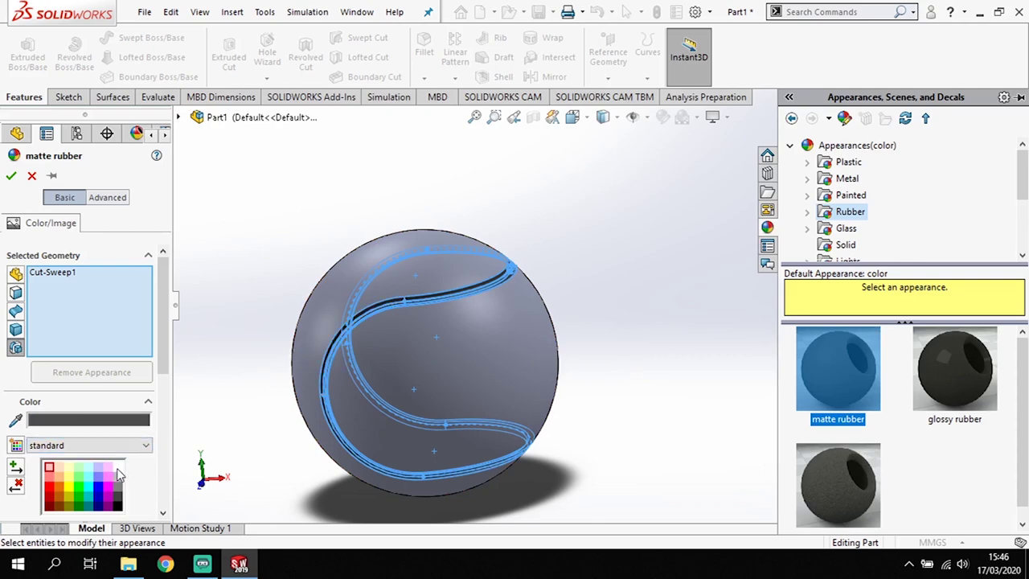
pyautogui.click(117, 467)
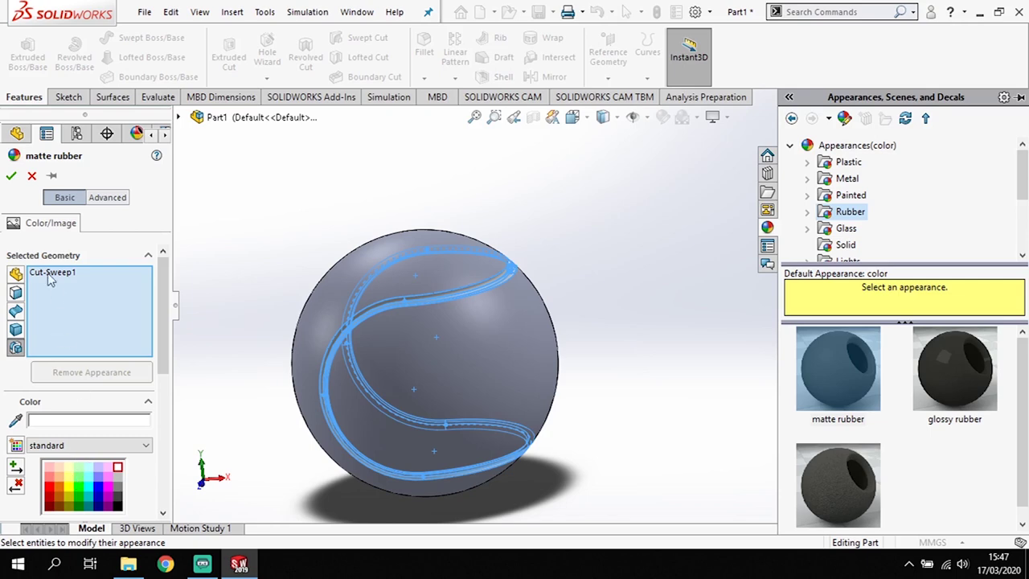
pyautogui.click(11, 176)
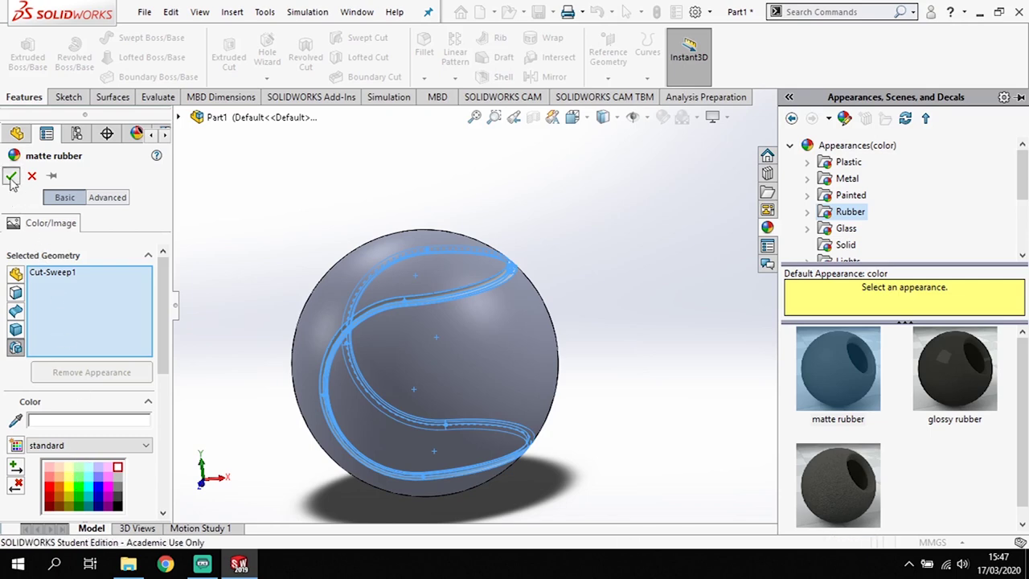
# - Hide the appearance library and switch the display style to Shaded without edges
pyautogui.click(595, 266)
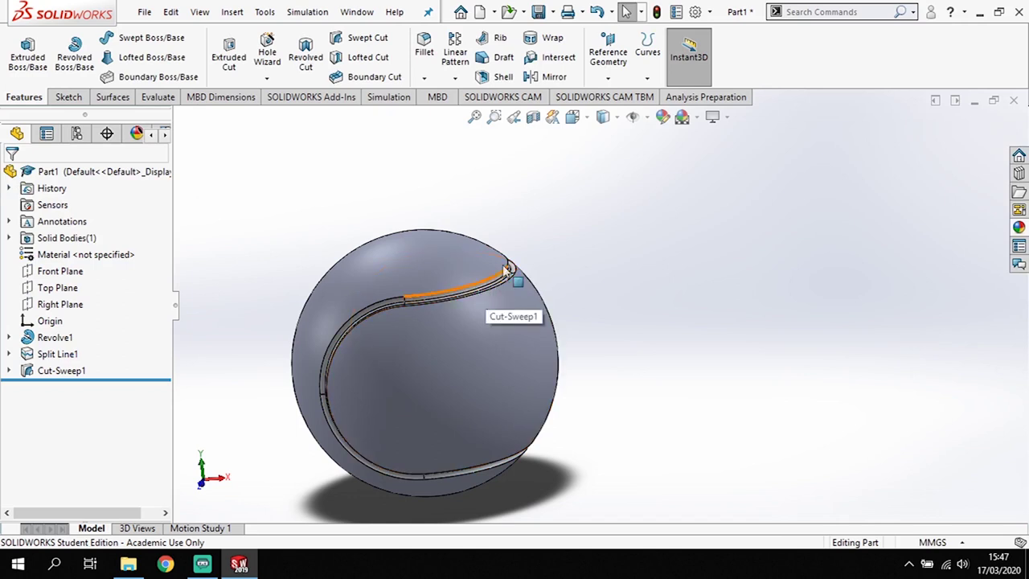
pyautogui.click(619, 119)
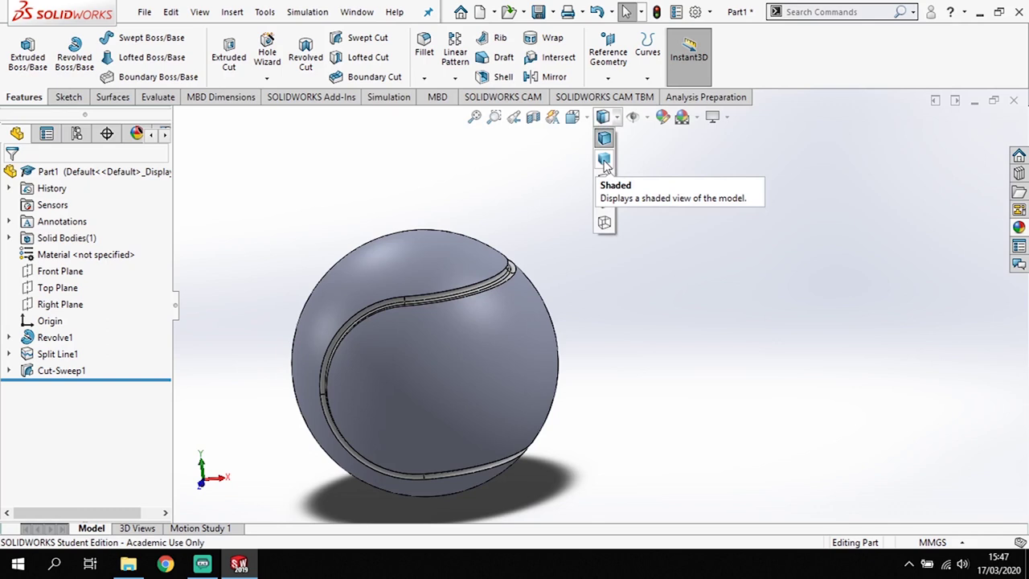
pyautogui.click(604, 162)
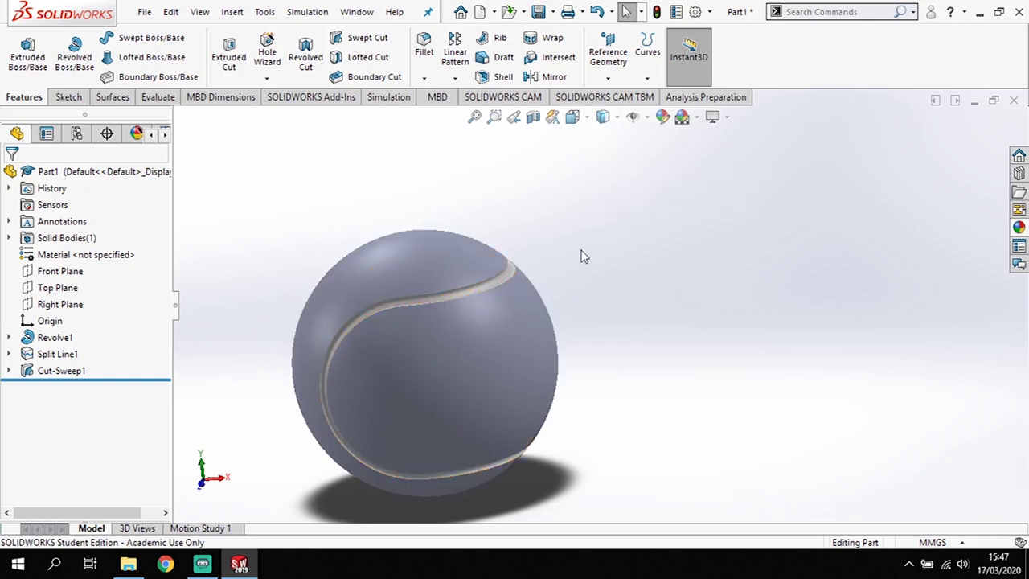
pyautogui.scroll(-5, 554, 289)
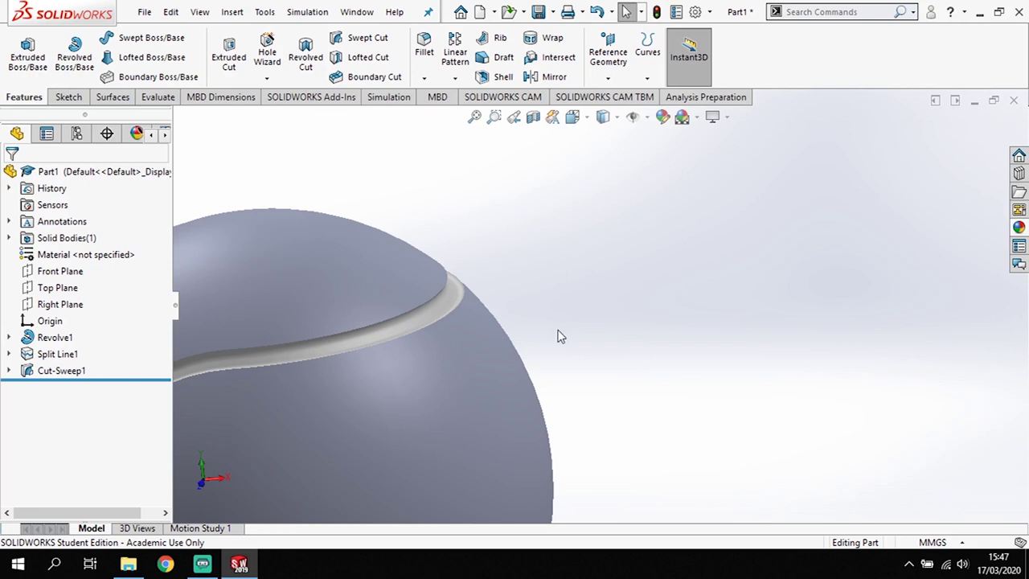
pyautogui.scroll(5, 561, 336)
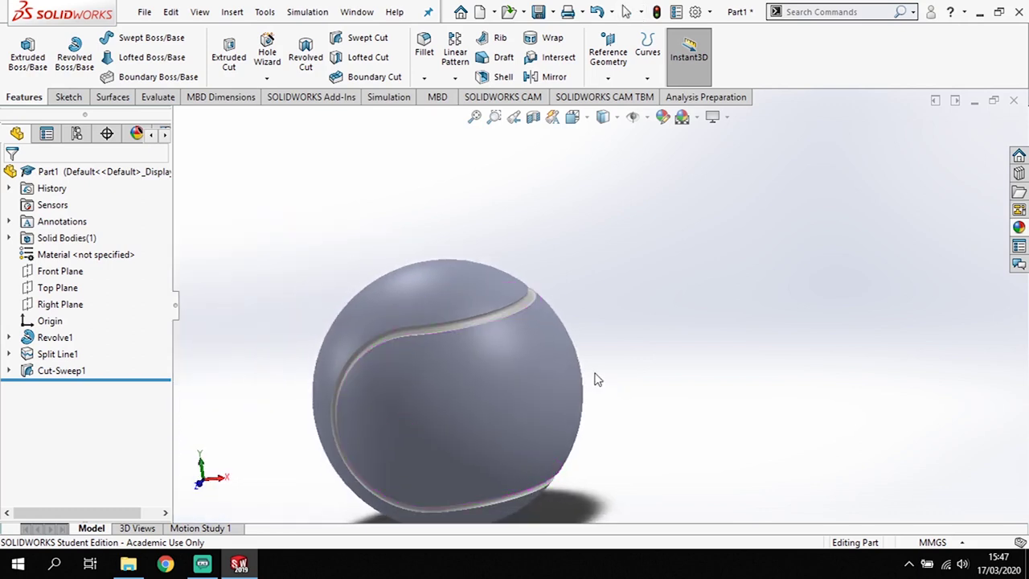
pyautogui.click(512, 377)
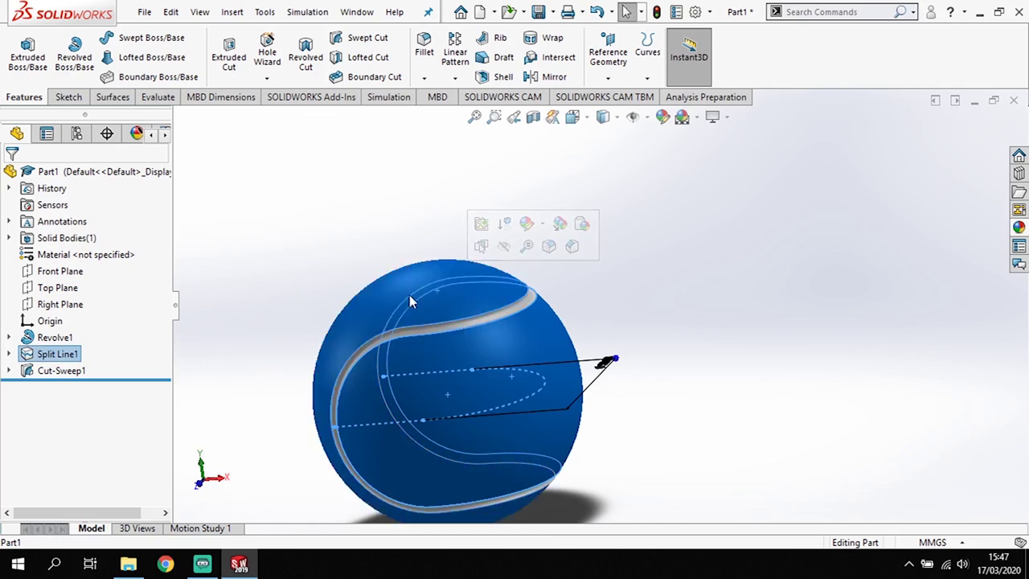
# - Apply the Fabric > Cloth burlap appearance to the ball's outer face and tint it bright green
pyautogui.click(526, 228)
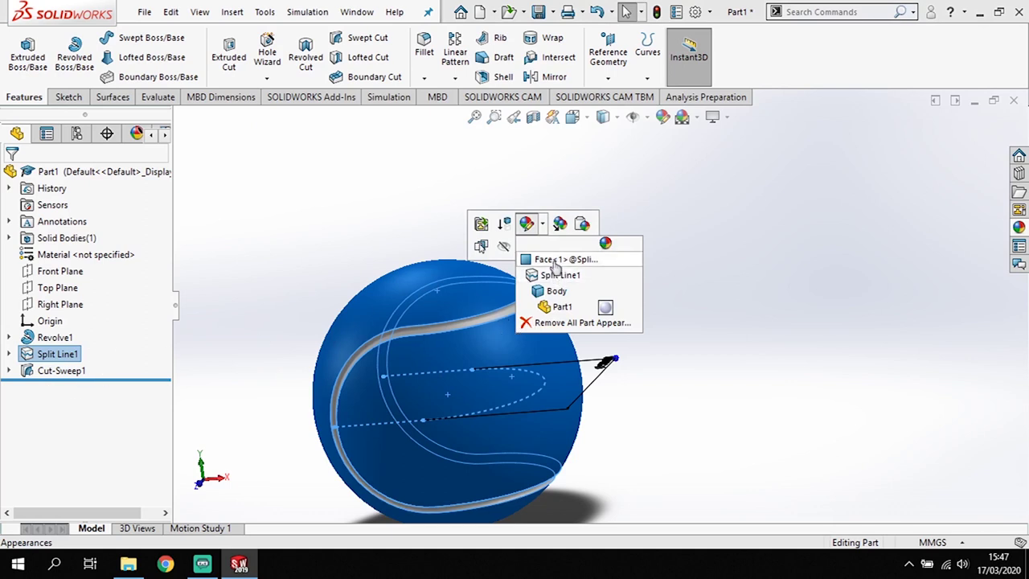
pyautogui.click(551, 260)
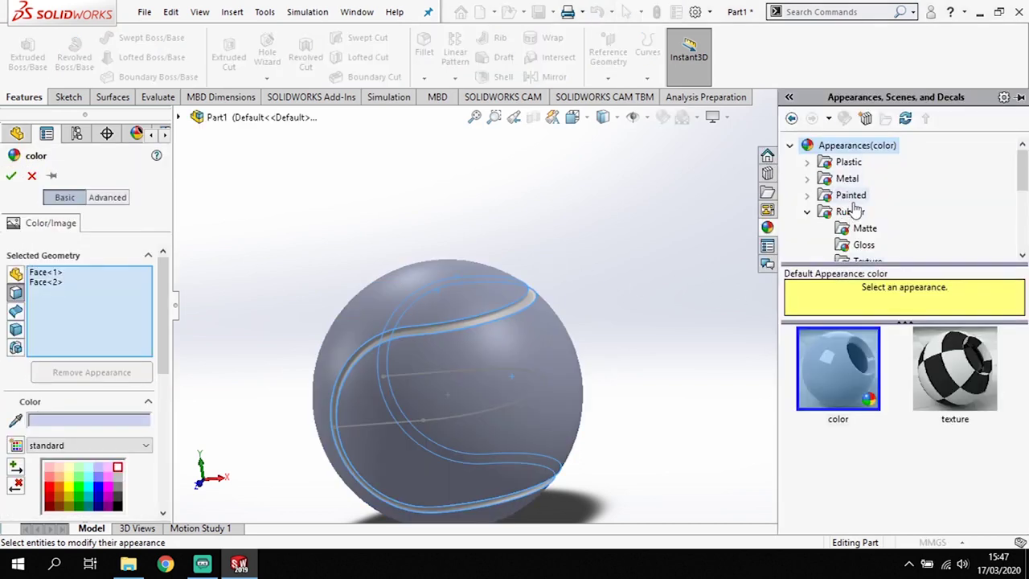
pyautogui.click(808, 212)
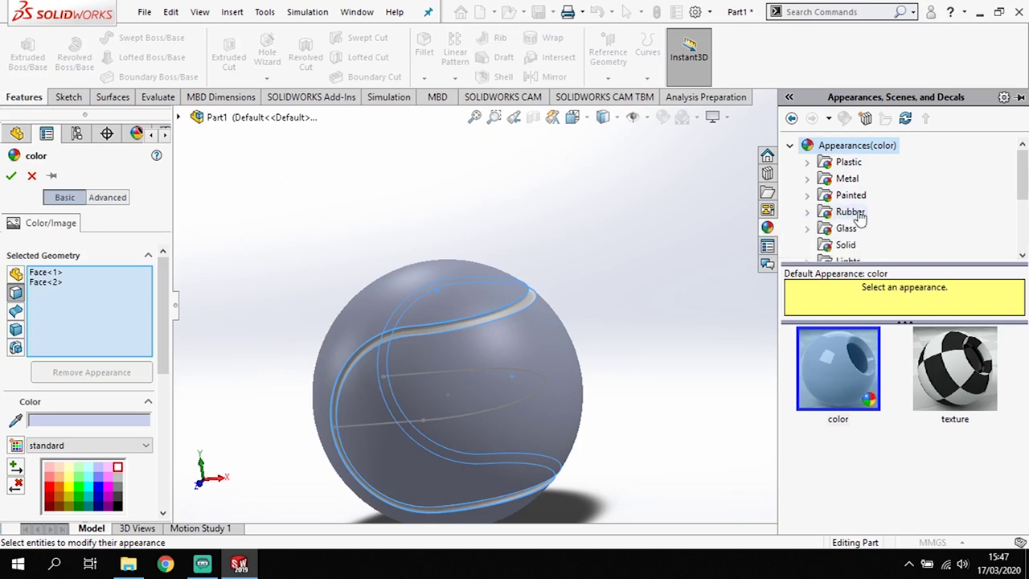
pyautogui.scroll(-1, 825, 221)
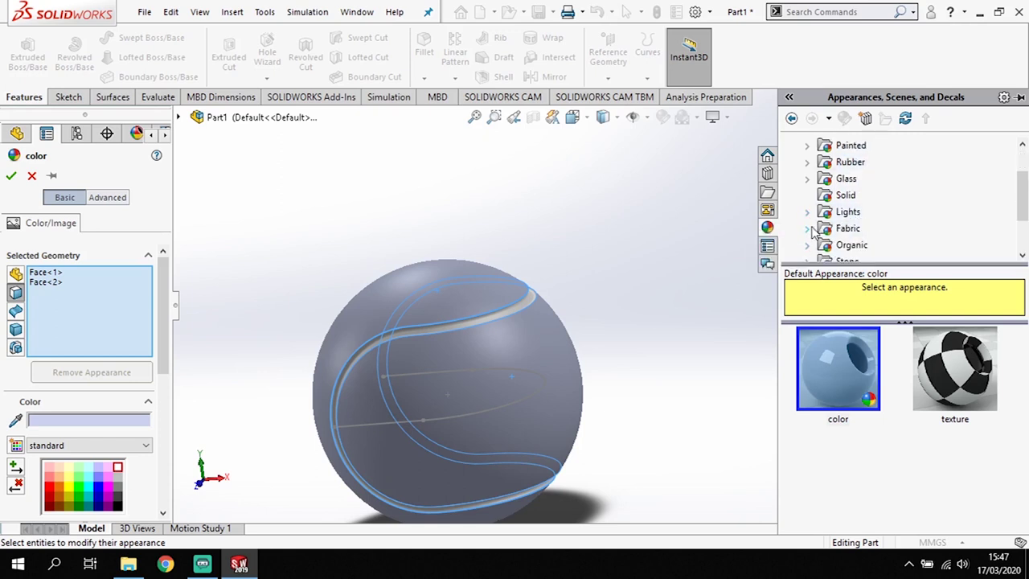
pyautogui.click(840, 230)
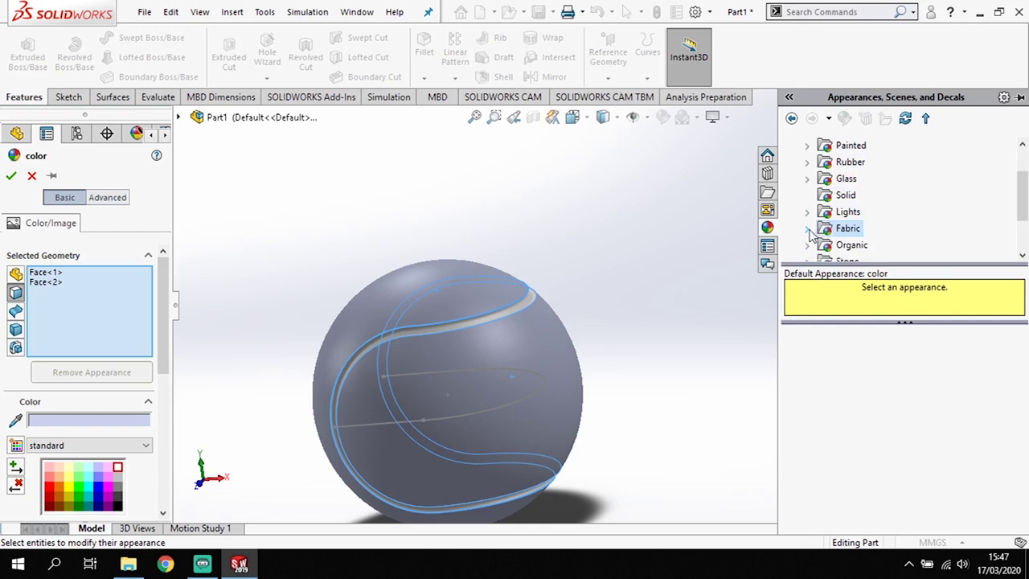
pyautogui.click(807, 228)
pyautogui.click(859, 229)
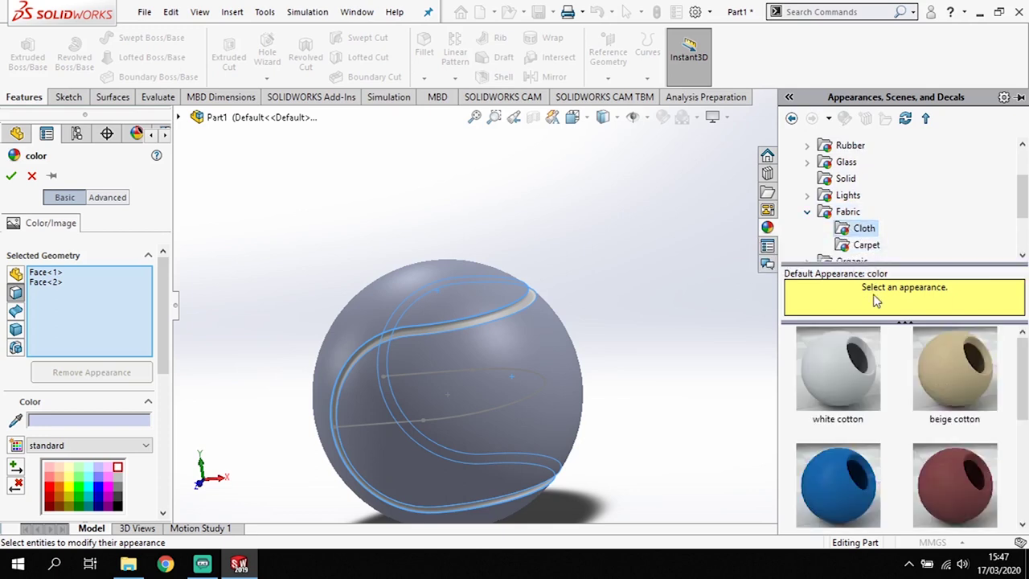
pyautogui.scroll(-1, 903, 385)
pyautogui.scroll(-1, 903, 385)
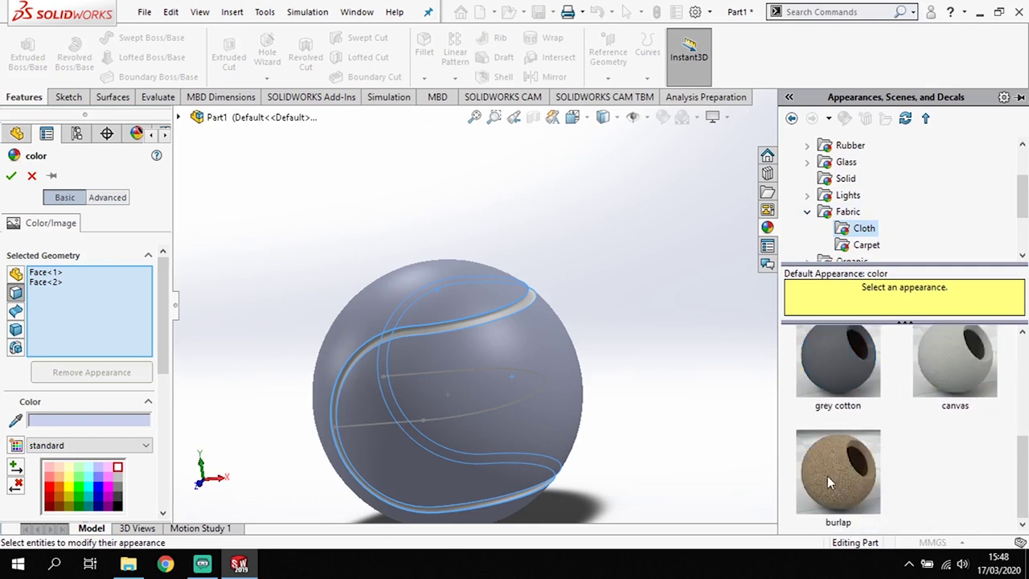
pyautogui.click(849, 468)
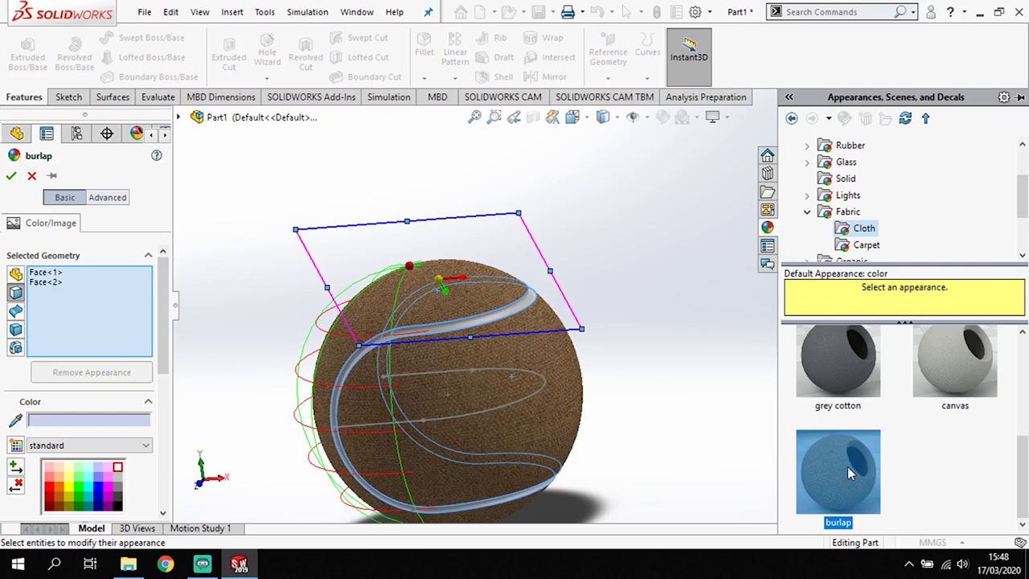
pyautogui.click(81, 489)
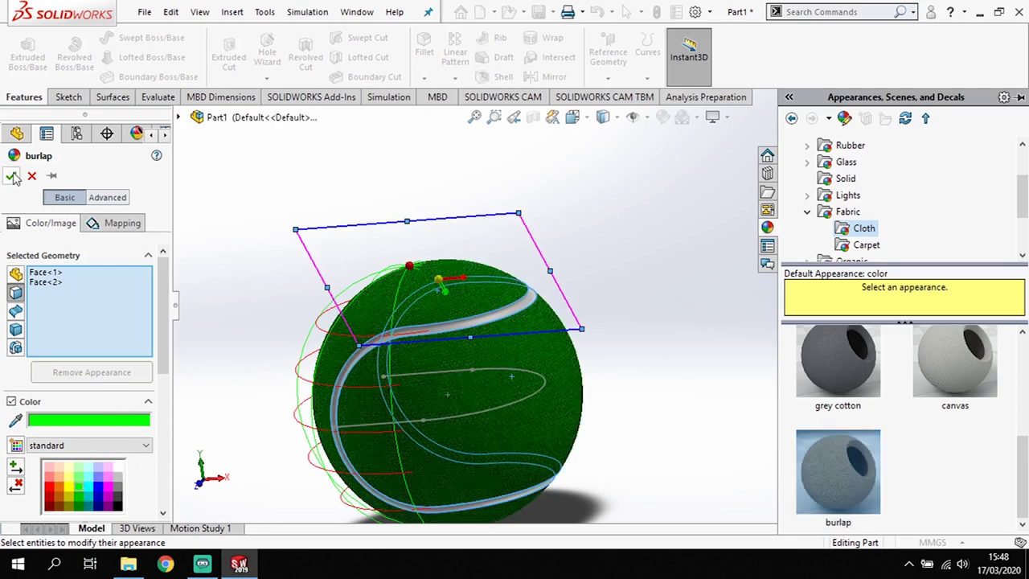
pyautogui.press('Return')
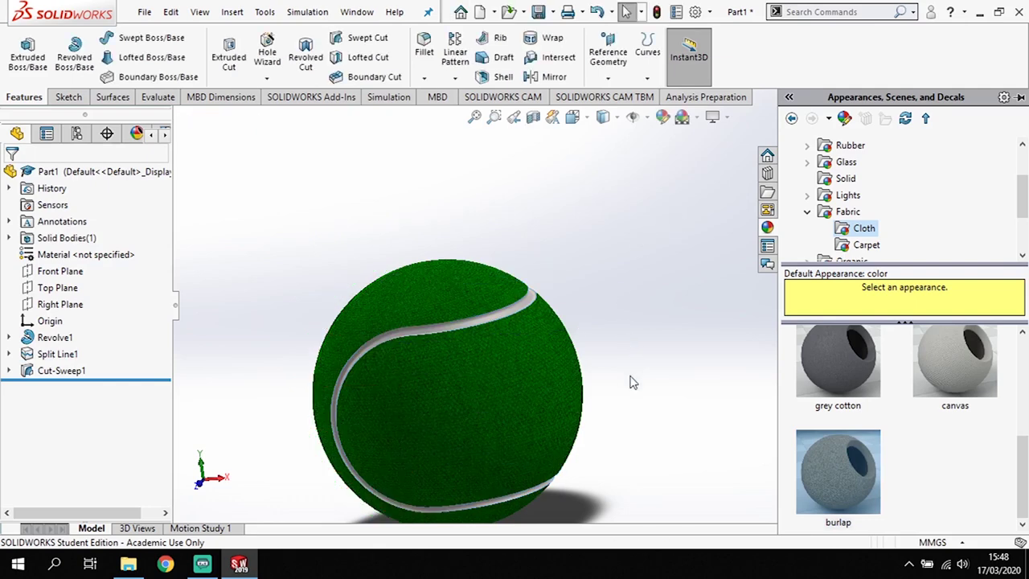
# - Zoom on the finished green ball, then switch to the SOLIDWORKS Add-Ins commands
pyautogui.scroll(2, 632, 383)
pyautogui.scroll(-3, 563, 415)
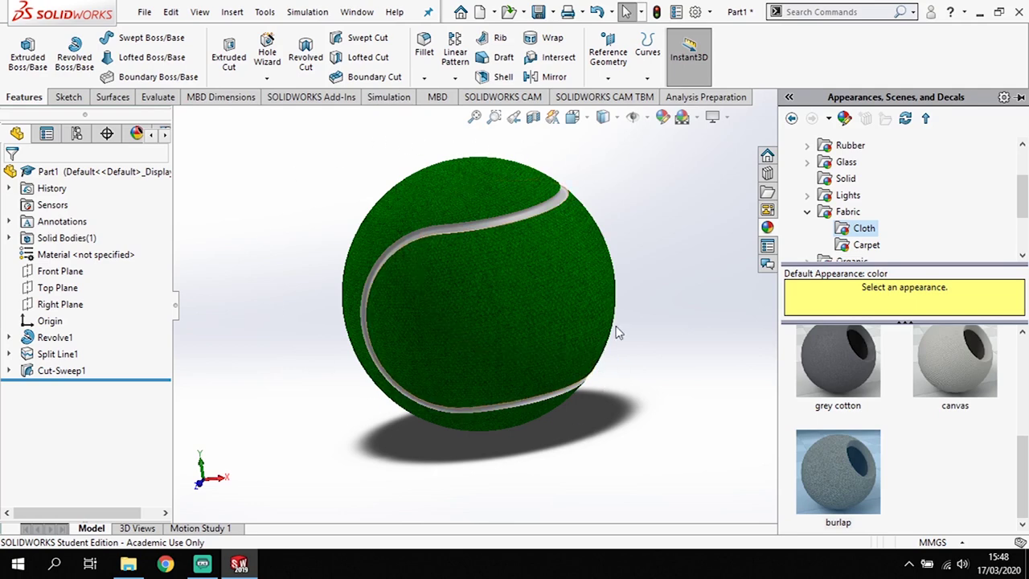
pyautogui.click(312, 98)
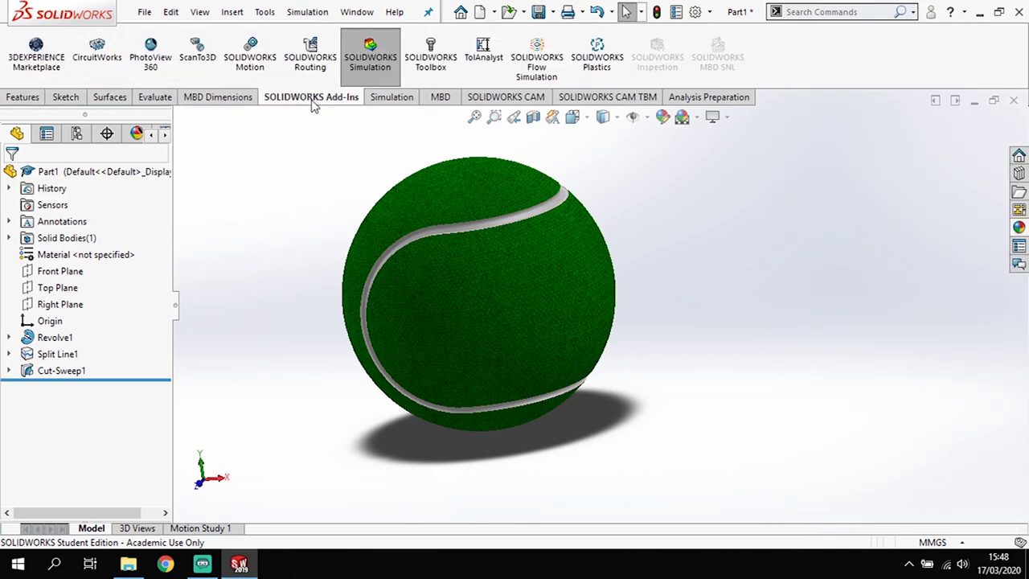
# - Enable the PhotoView 360 add-in and launch a Final Render from its render tools
pyautogui.click(162, 63)
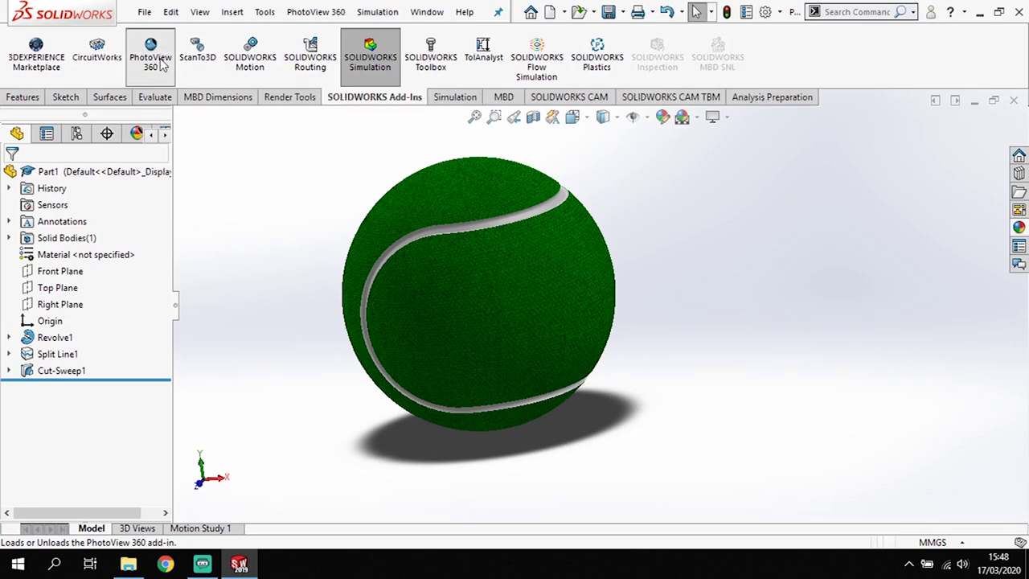
pyautogui.click(291, 97)
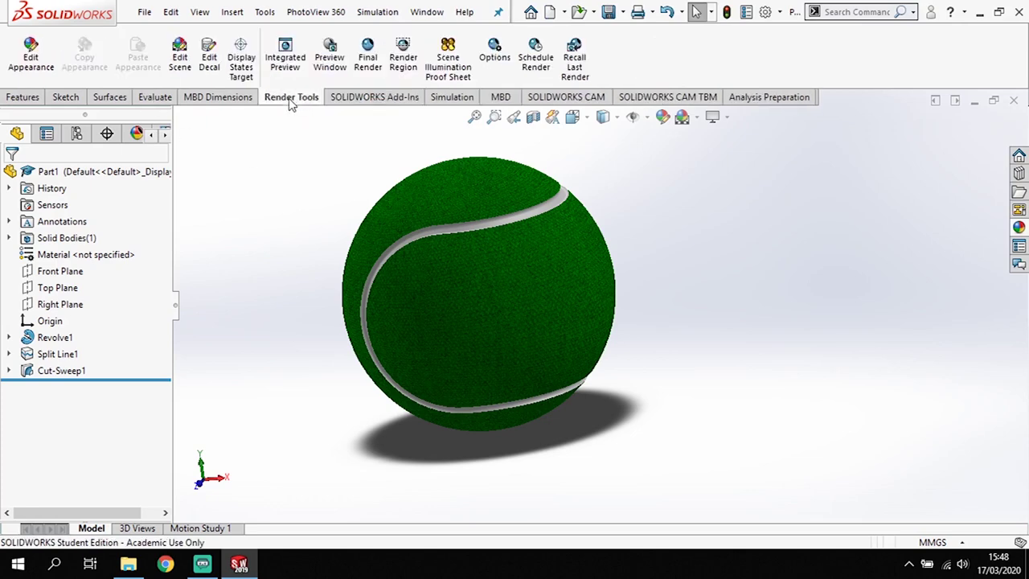
pyautogui.click(369, 71)
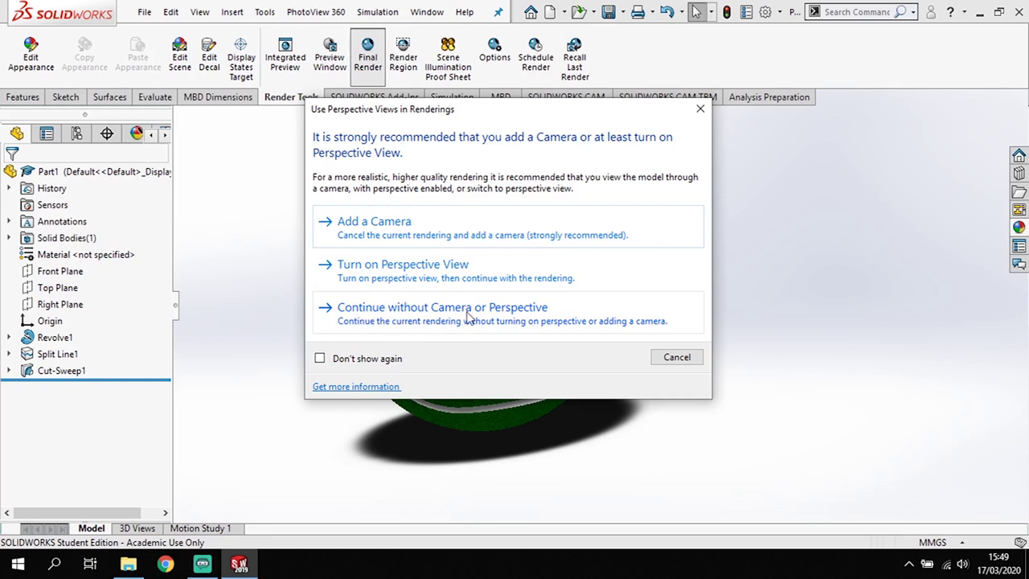
# - Choose Continue without Camera or Perspective in the Use Perspective Views prompt
pyautogui.click(470, 317)
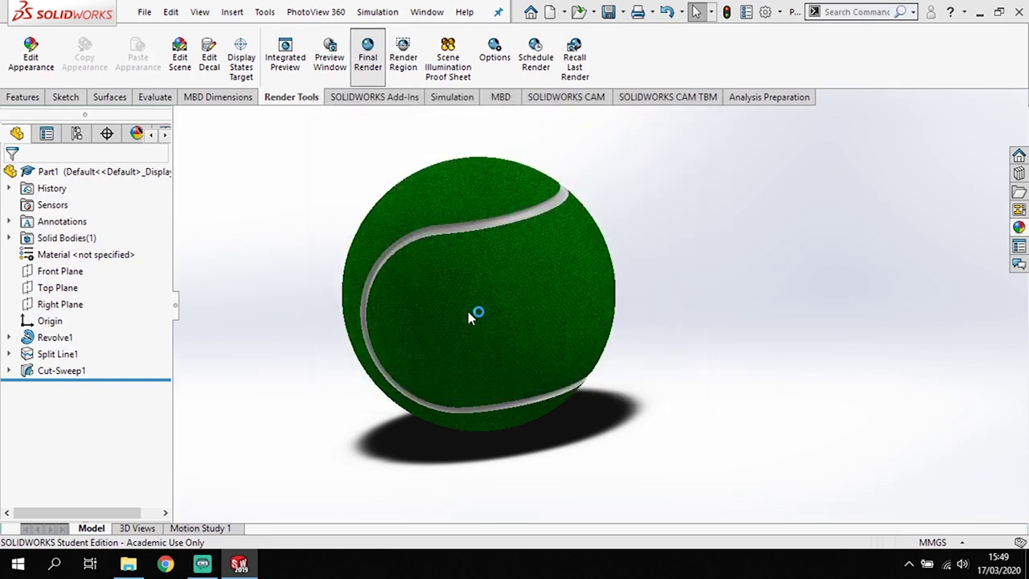